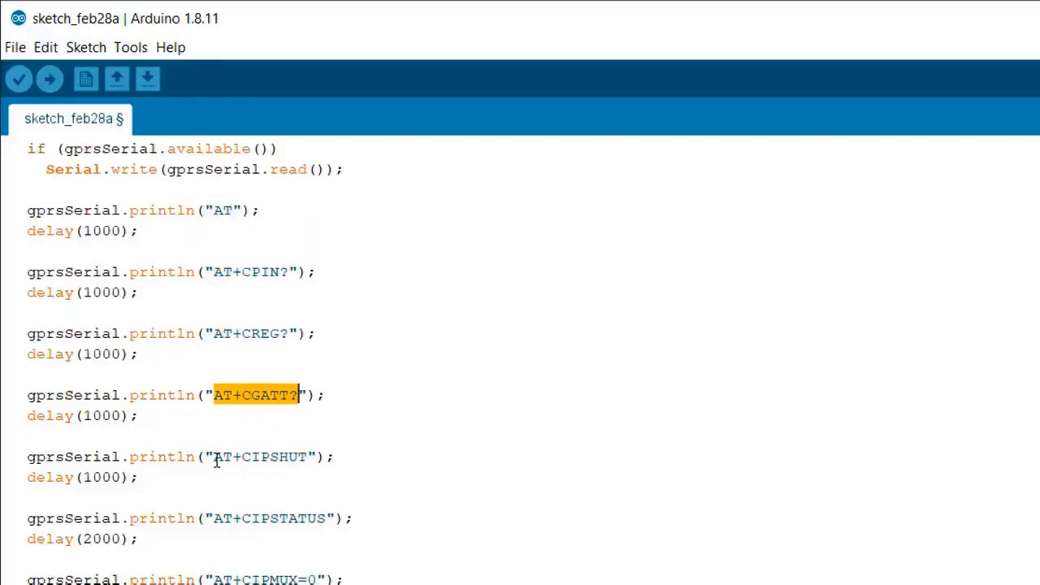
left_click_drag(213, 518, 324, 517)
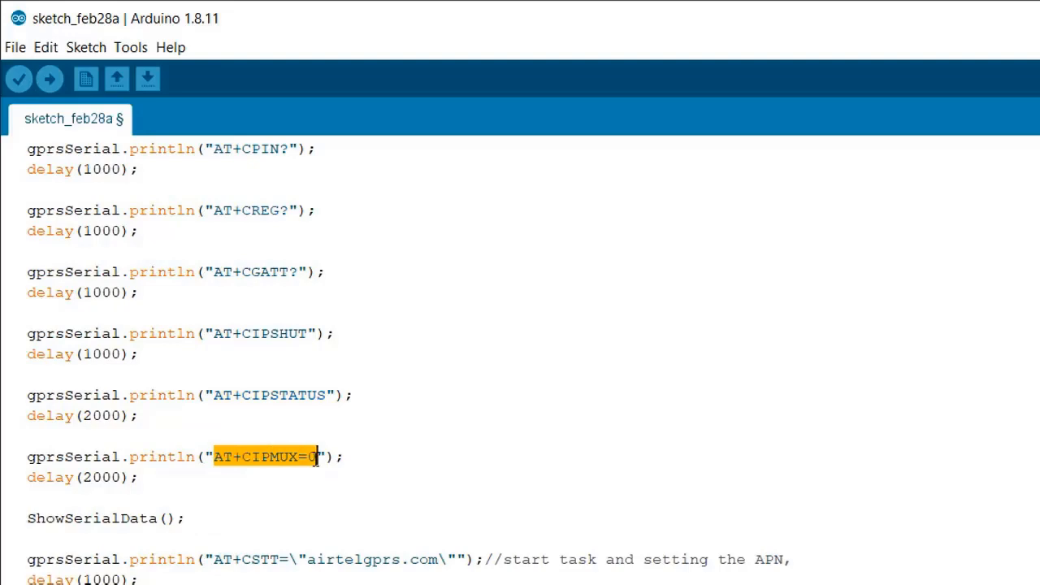
scroll(244, 447, "down", 4)
left_click_drag(214, 375, 245, 380)
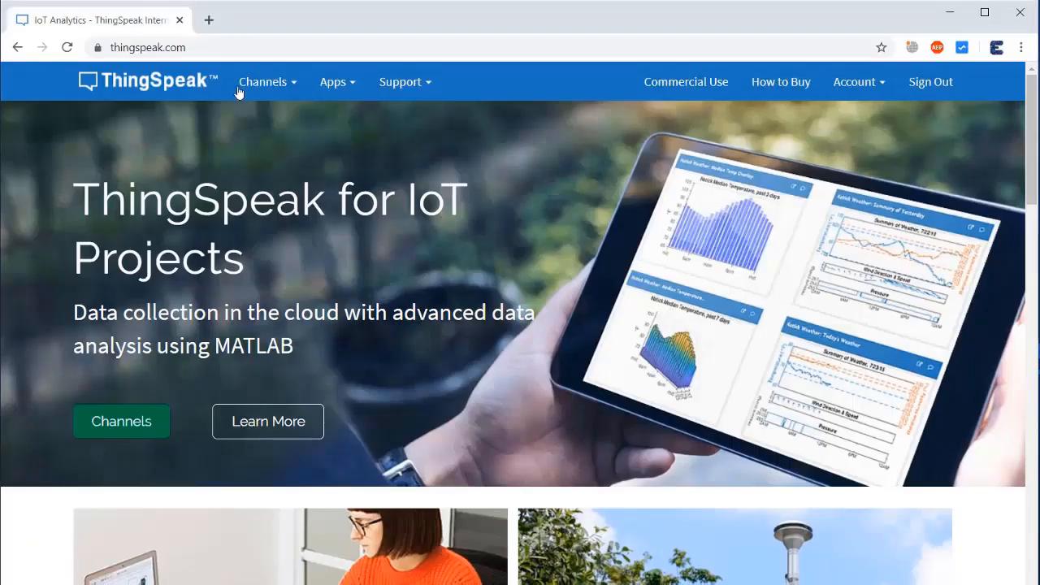
Highlight the ThingSpeak address and heading, then close the COM10 Serial Monitor to show both charts
left_click(148, 47)
left_click(42, 173)
left_click_drag(69, 191, 242, 264)
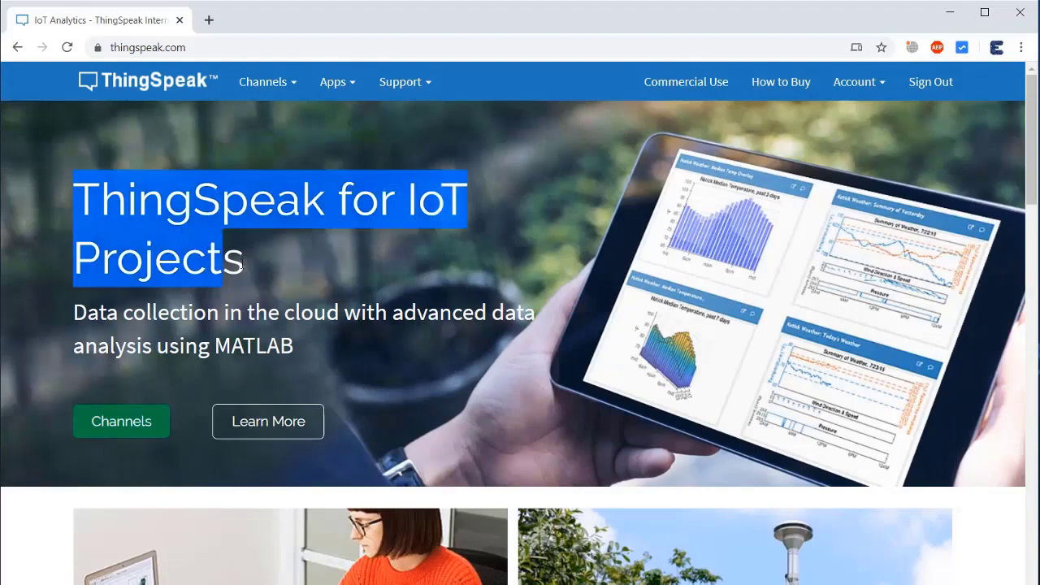
left_click(426, 218)
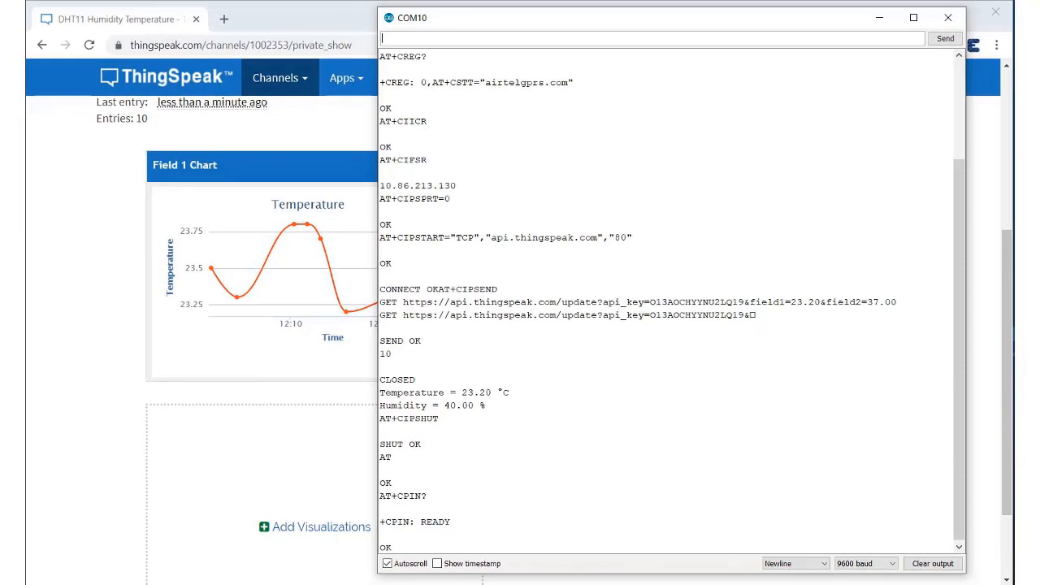
left_click(148, 308)
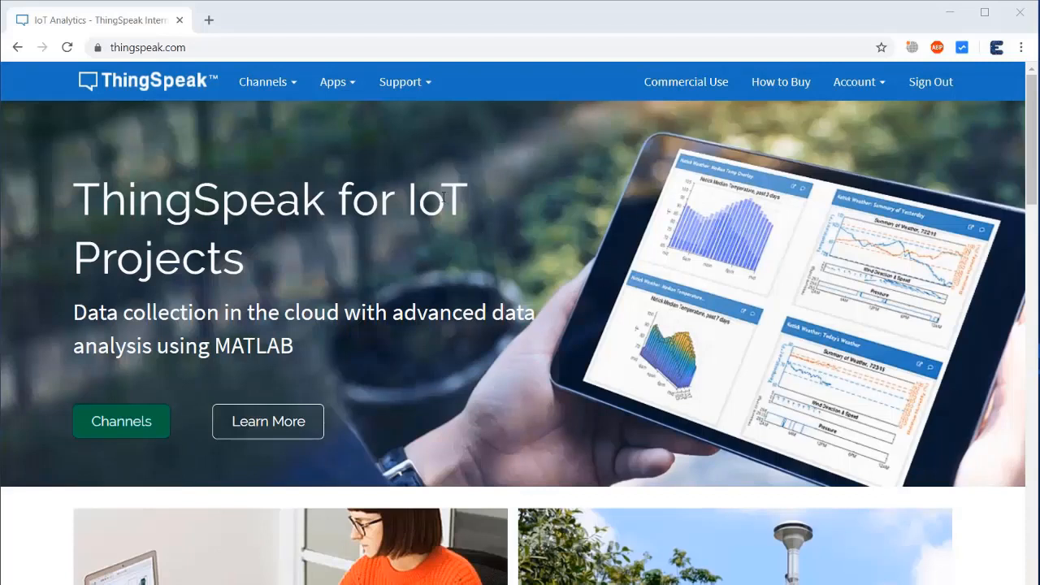
Highlight the ThingSpeak address and heading, and peek at the account options menu
left_click(201, 51)
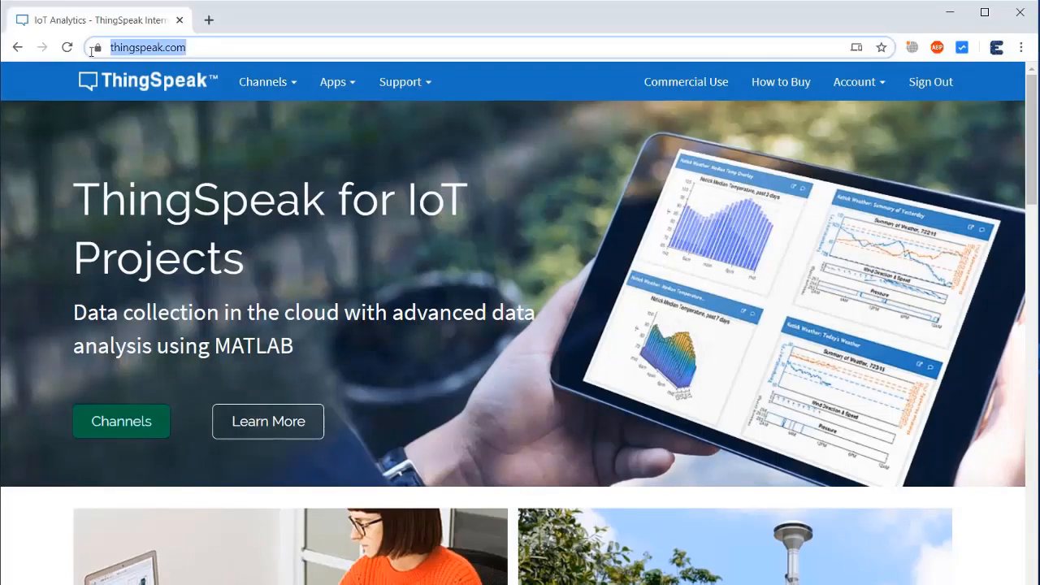
left_click_drag(72, 183, 267, 264)
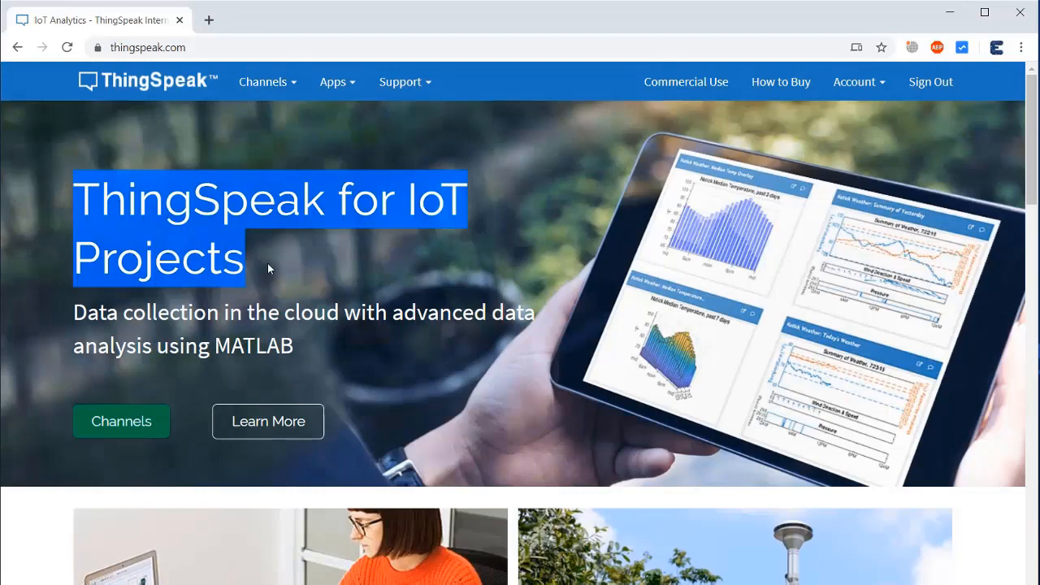
left_click(425, 218)
scroll(303, 165, "down", 2)
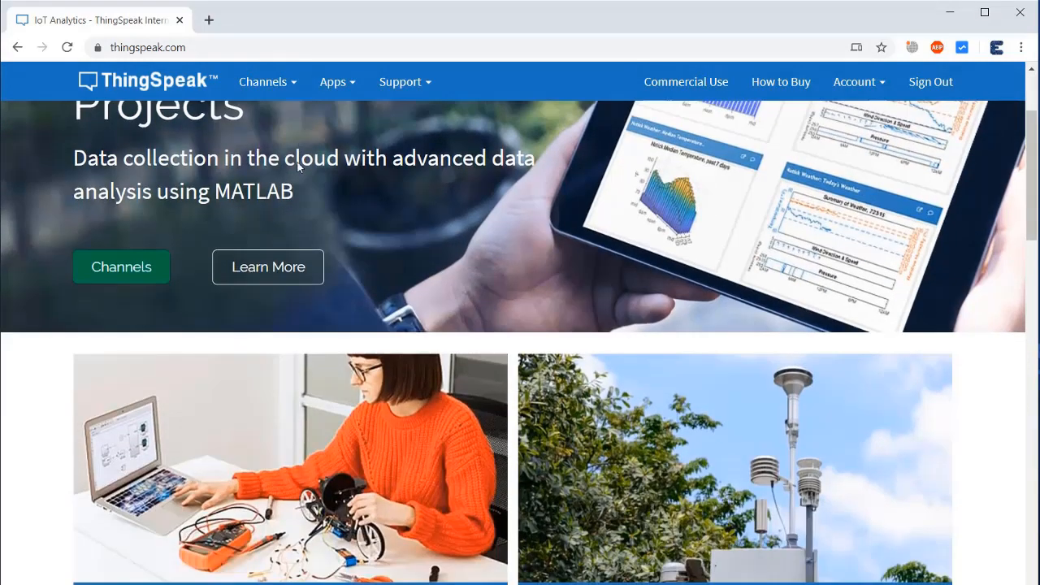
scroll(299, 162, "up", 2)
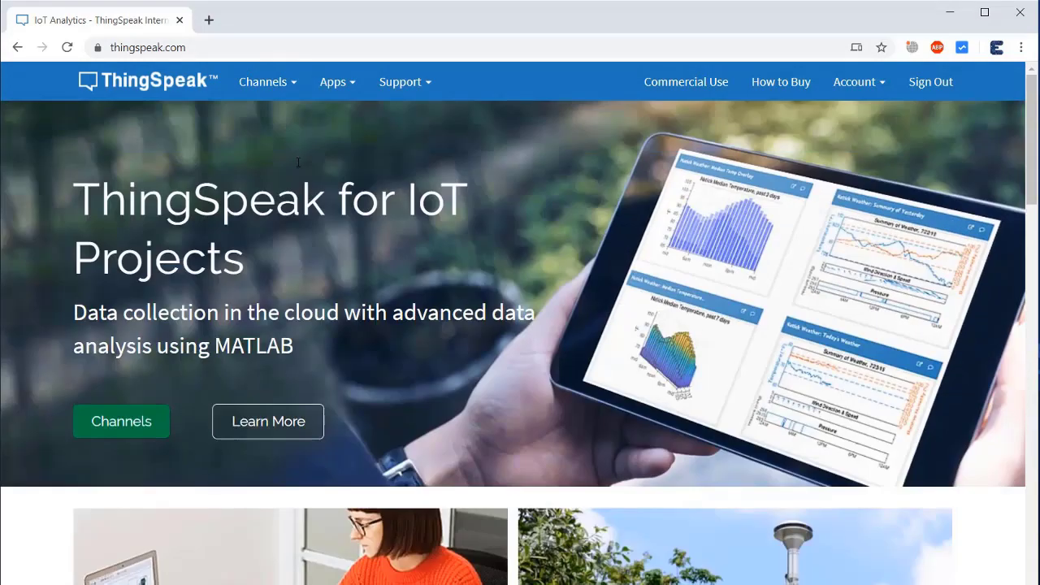
left_click(857, 82)
left_click(406, 325)
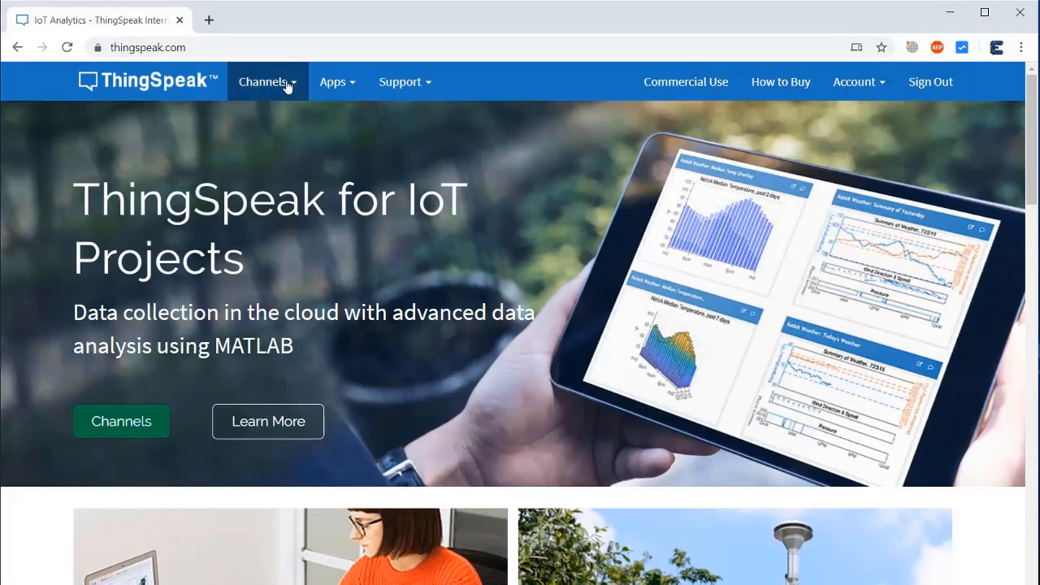
Go to My Channels from the Channels dropdown in the navbar
left_click(262, 81)
left_click(280, 122)
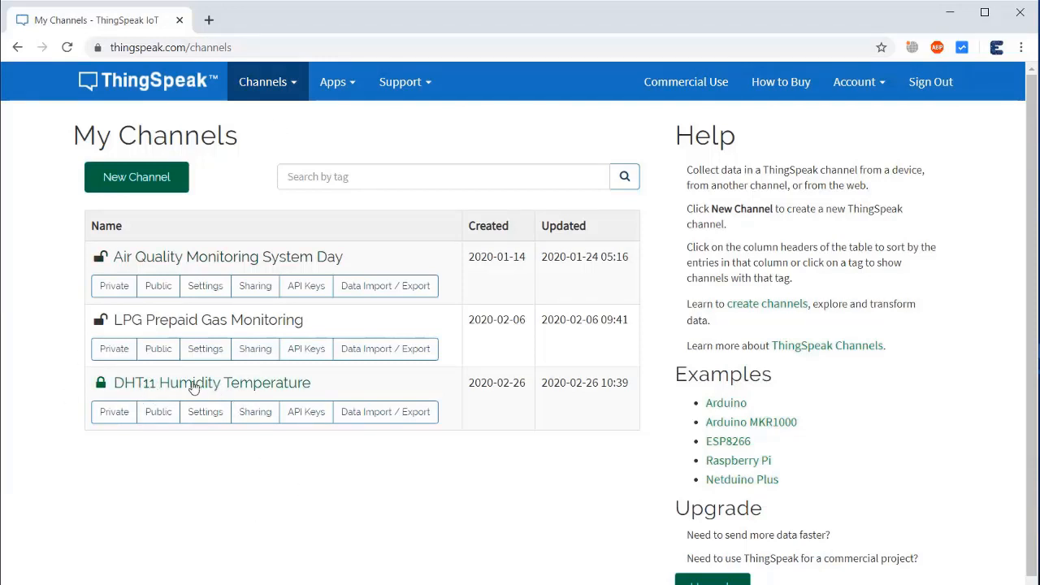
Review the DHT11 Humidity Temperature channel's Temperature and Humidity field settings
left_click(179, 383)
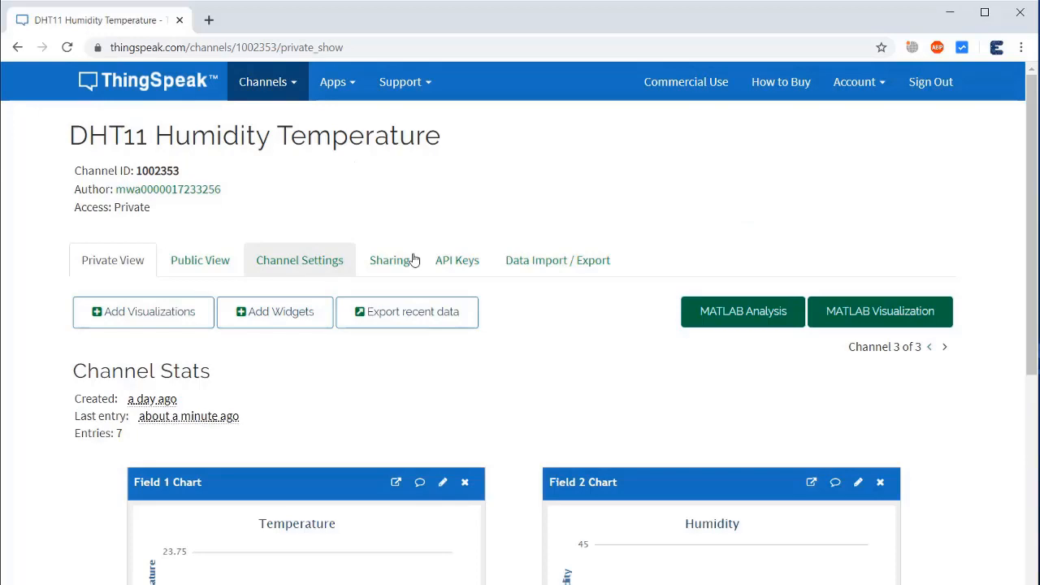
left_click(311, 265)
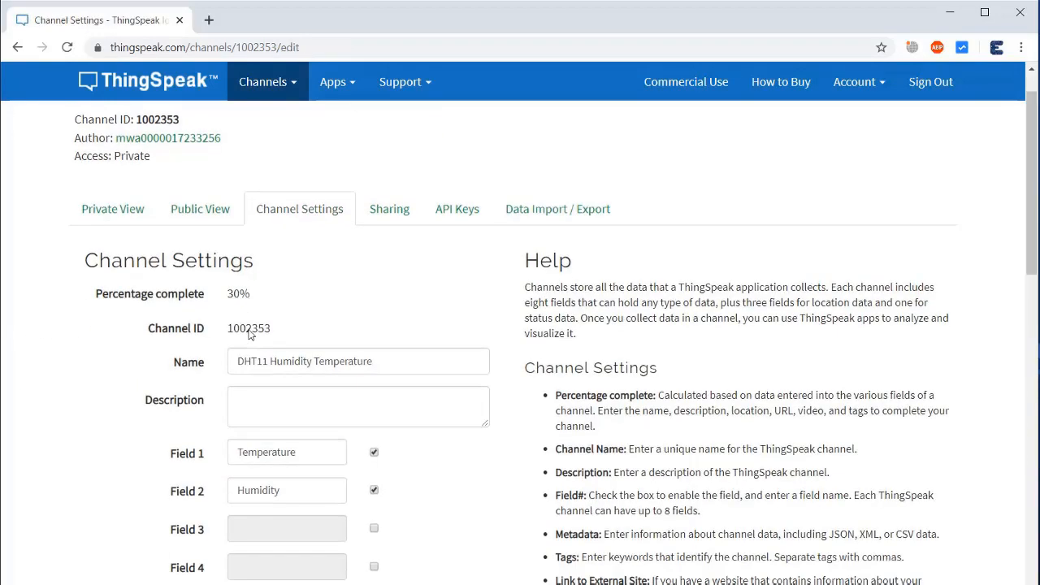
scroll(243, 390, "down", 3)
scroll(238, 389, "up", 3)
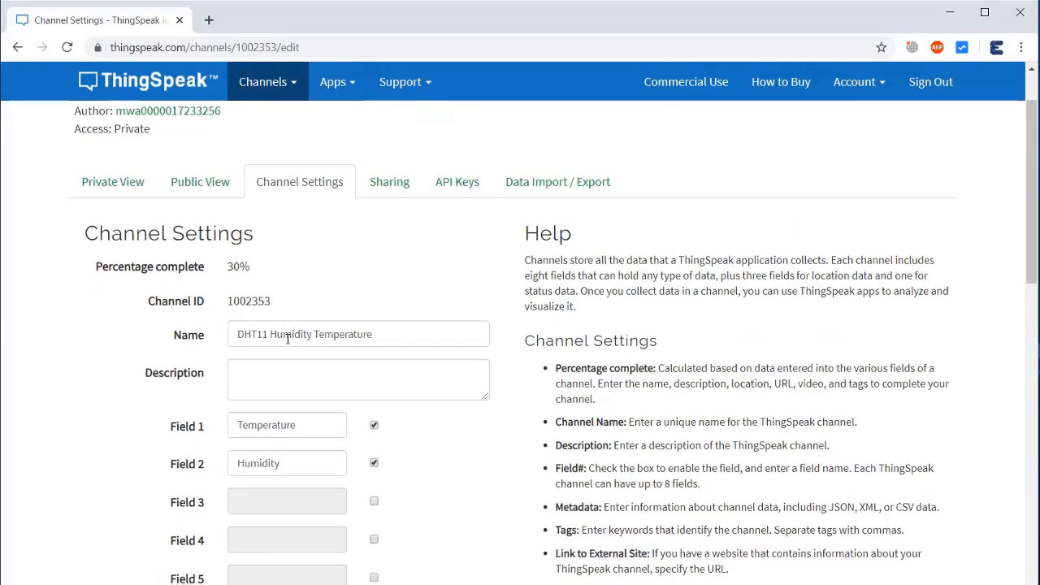
scroll(238, 389, "down", 3)
left_click_drag(300, 271, 231, 273)
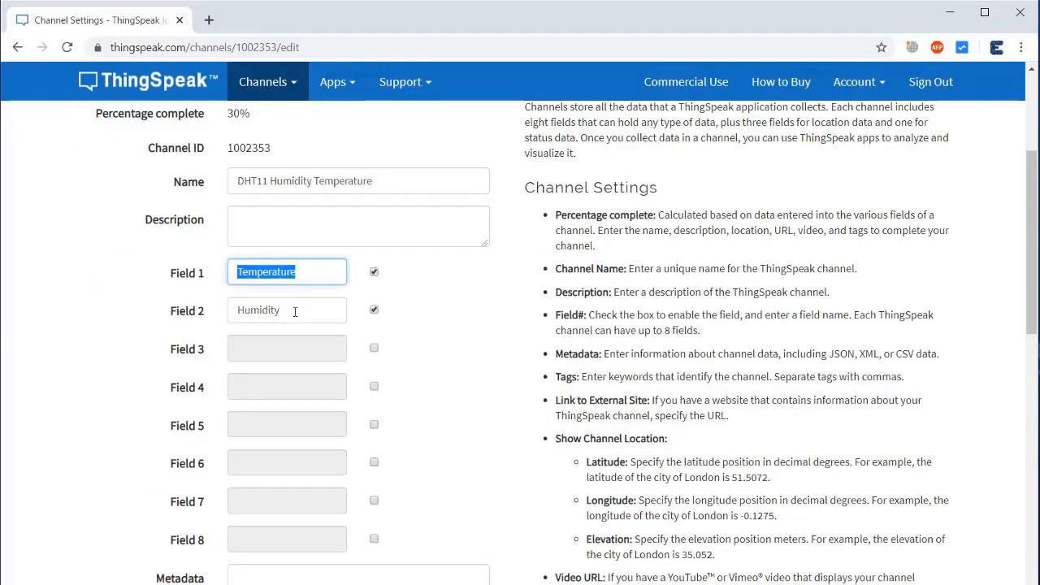
double_click(295, 310)
scroll(111, 300, "down", 5)
scroll(111, 300, "down", 5)
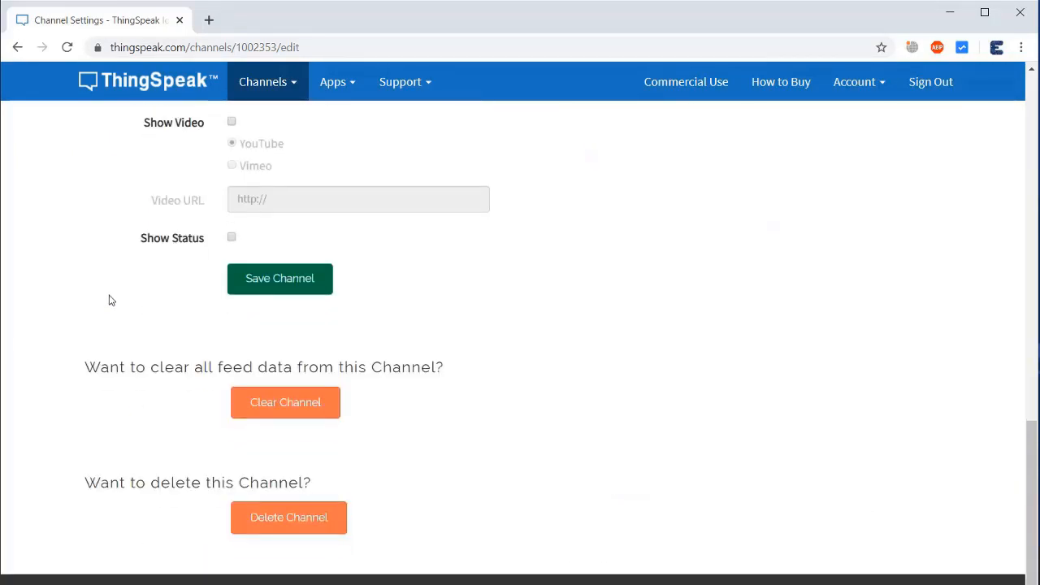
scroll(112, 299, "up", 2)
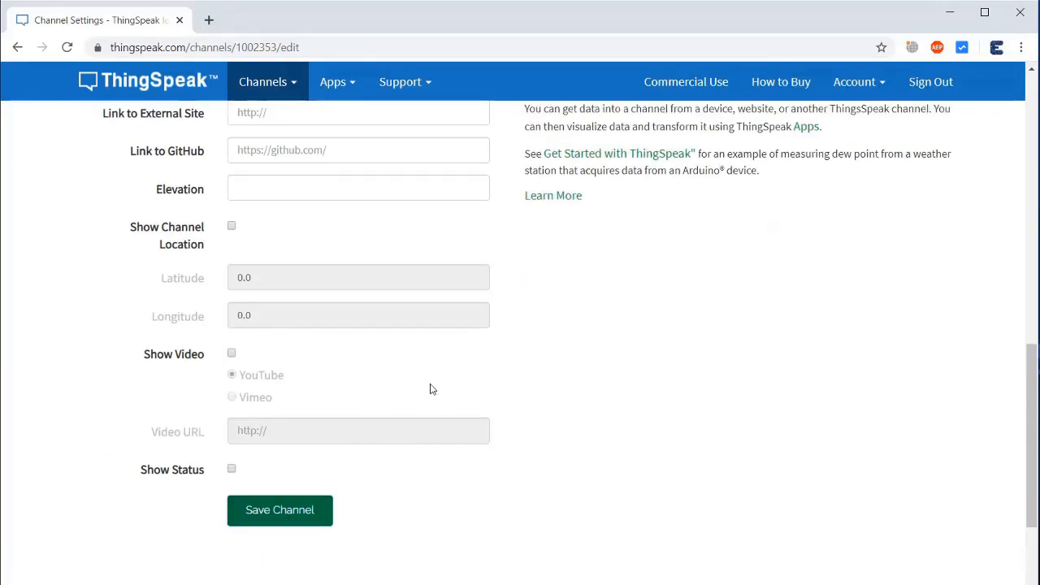
scroll(430, 389, "up", 8)
scroll(430, 389, "up", 5)
left_click(455, 265)
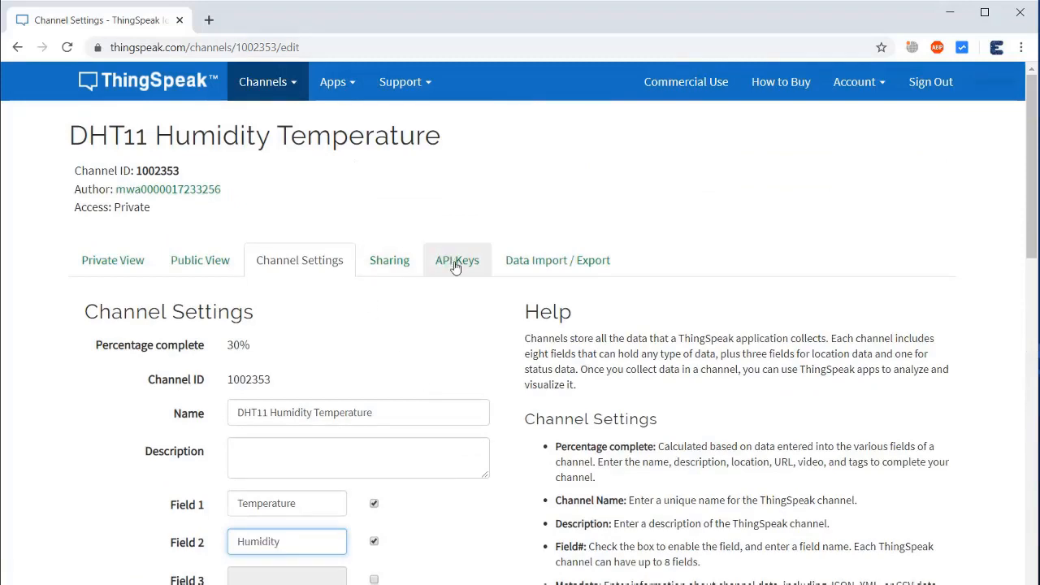
scroll(431, 296, "down", 5)
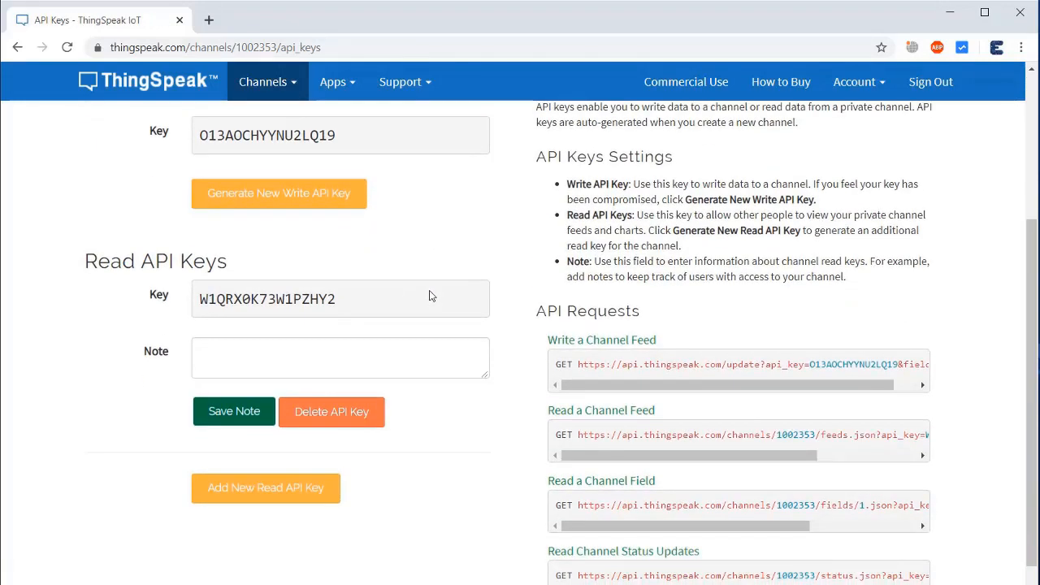
Check the Write a Channel Feed URL and Write API Key, then return to the Arduino sketch
left_click_drag(674, 386, 707, 386)
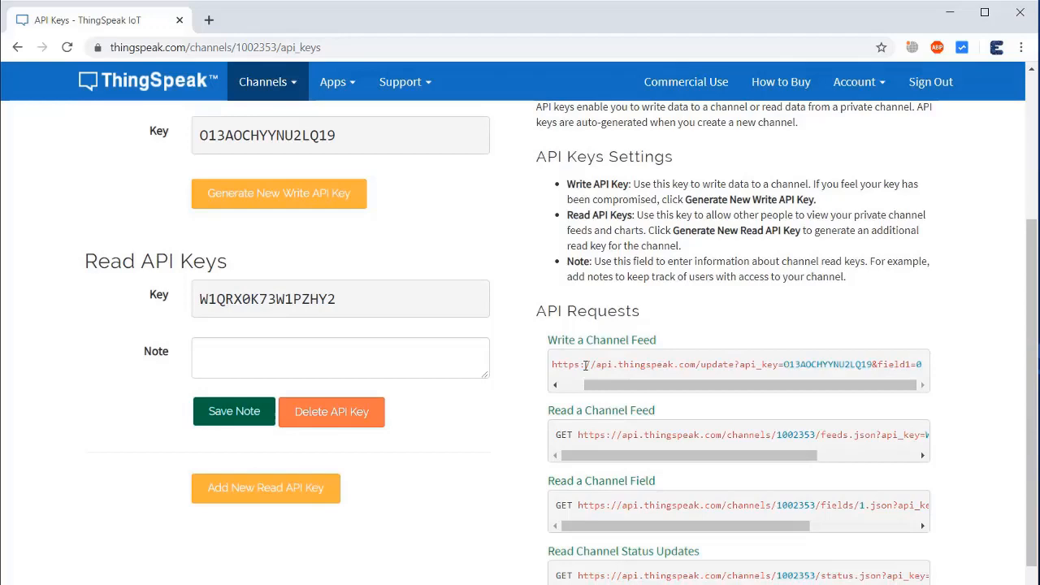
left_click_drag(553, 365, 929, 367)
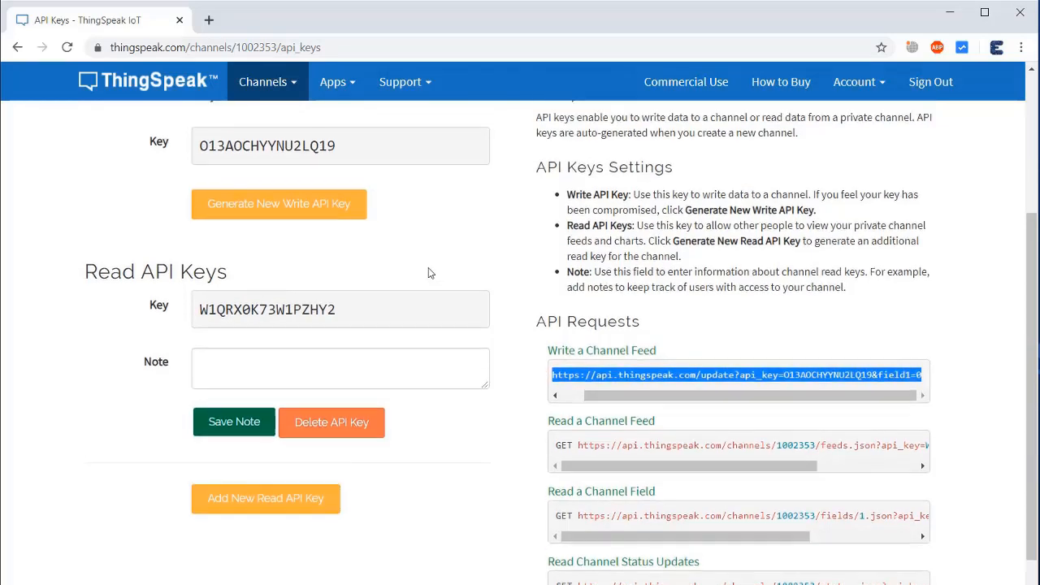
scroll(316, 276, "up", 2)
left_click_drag(200, 213, 337, 213)
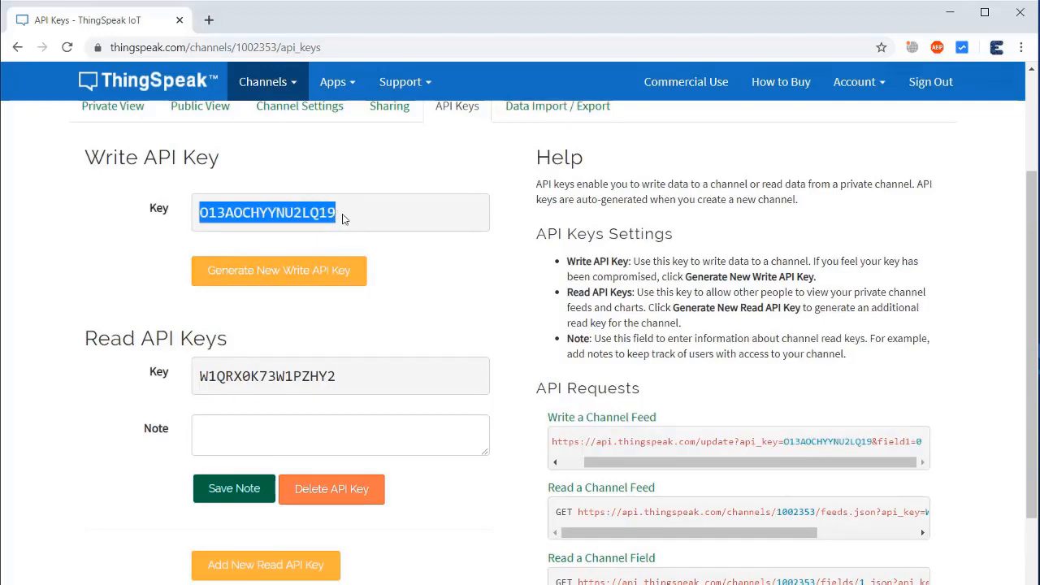
left_click(369, 225)
scroll(374, 231, "up", 2)
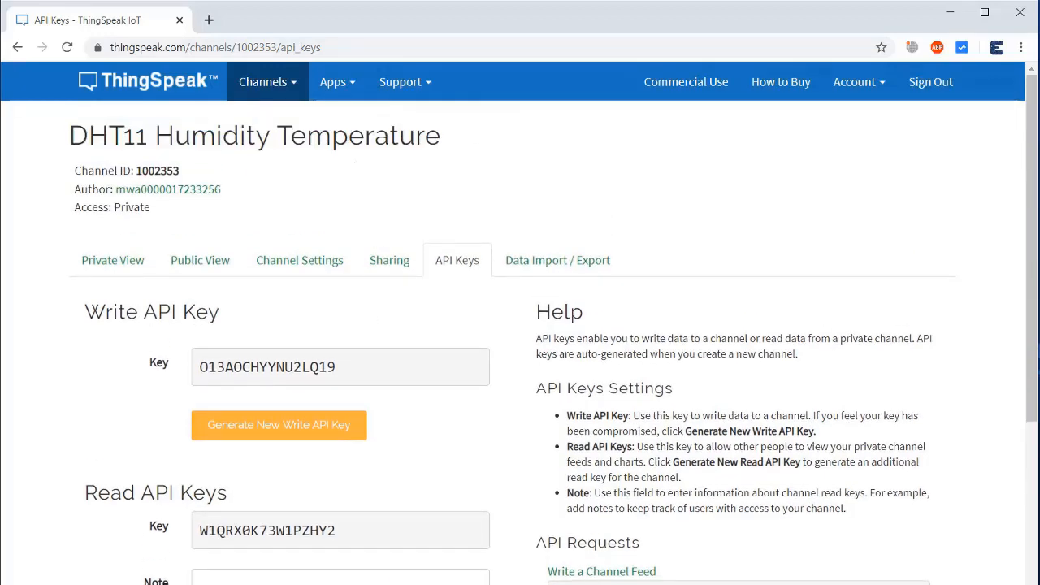
key("alt+Tab")
scroll(408, 240, "up", 3)
scroll(408, 240, "up", 3)
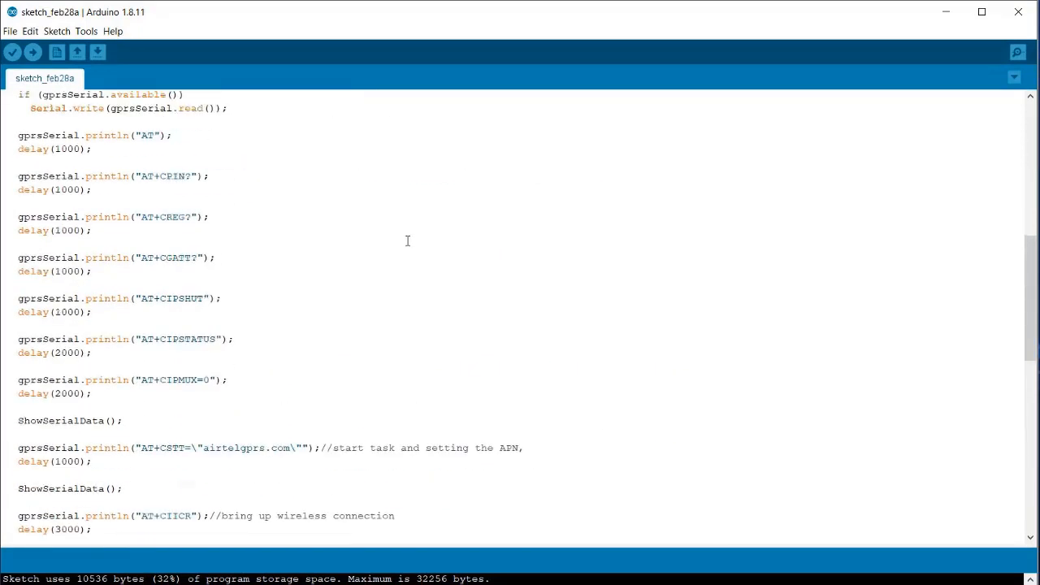
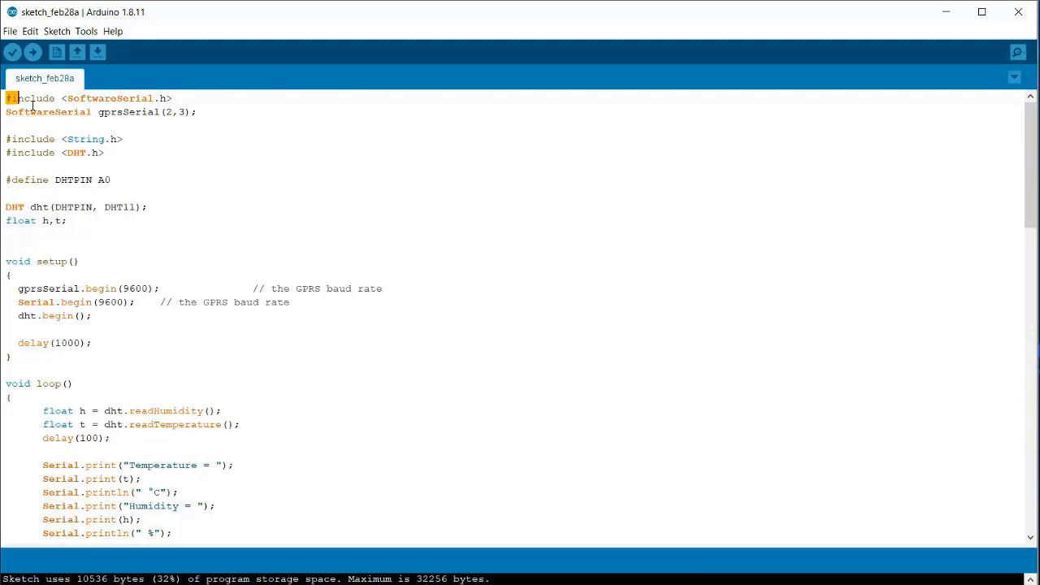
Review the SoftwareSerial include, gprsSerial, String include, DHTPIN define and DHT object lines by highlighting them
left_click_drag(6, 97, 197, 111)
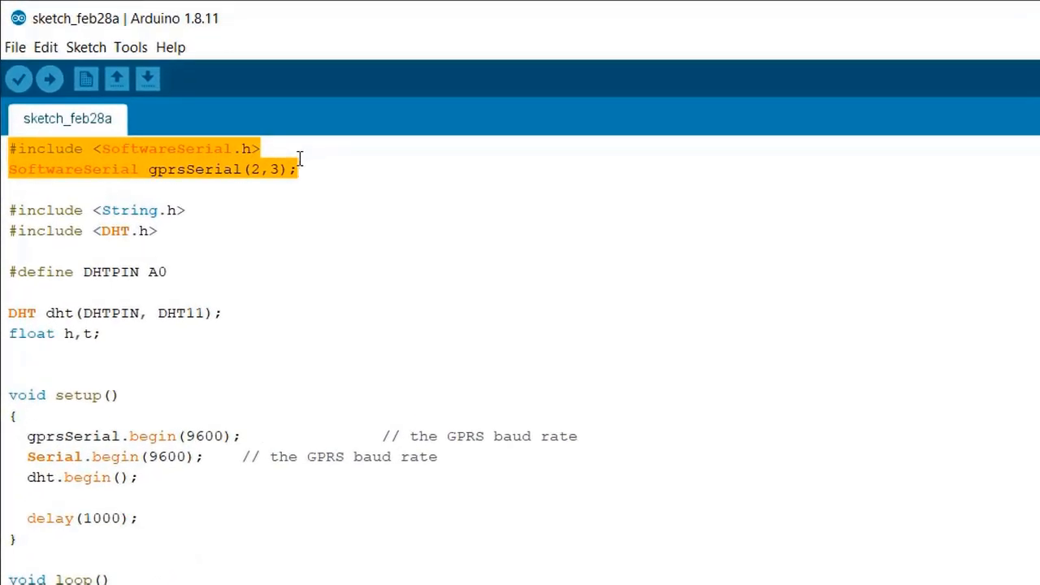
left_click(300, 166)
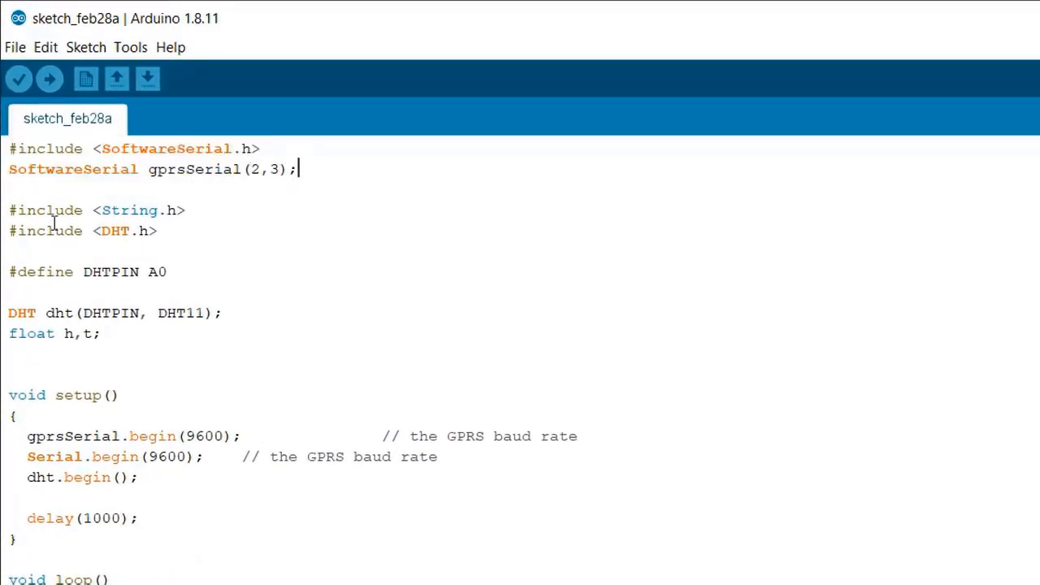
mouse_move(9, 211)
left_mouse_down()
mouse_move(189, 211)
mouse_move(8, 231)
left_mouse_up()
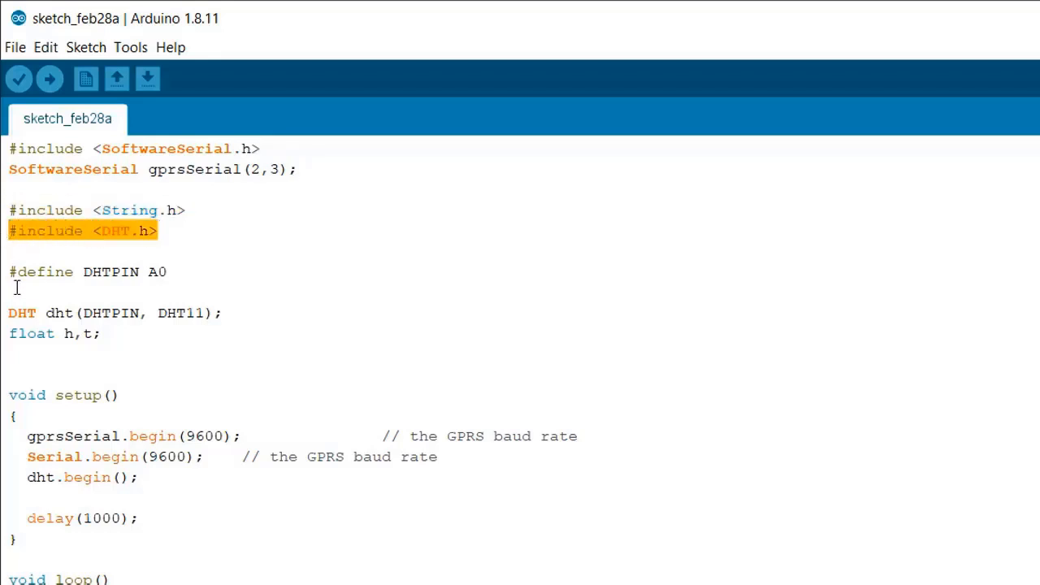
left_click_drag(9, 272, 185, 274)
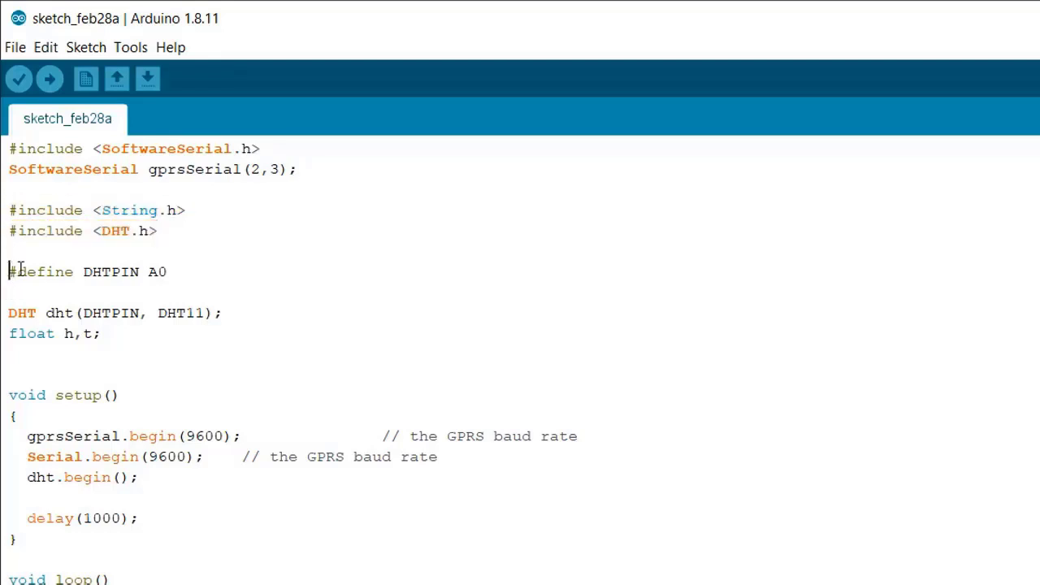
left_click(185, 274)
left_click_drag(223, 313, 8, 312)
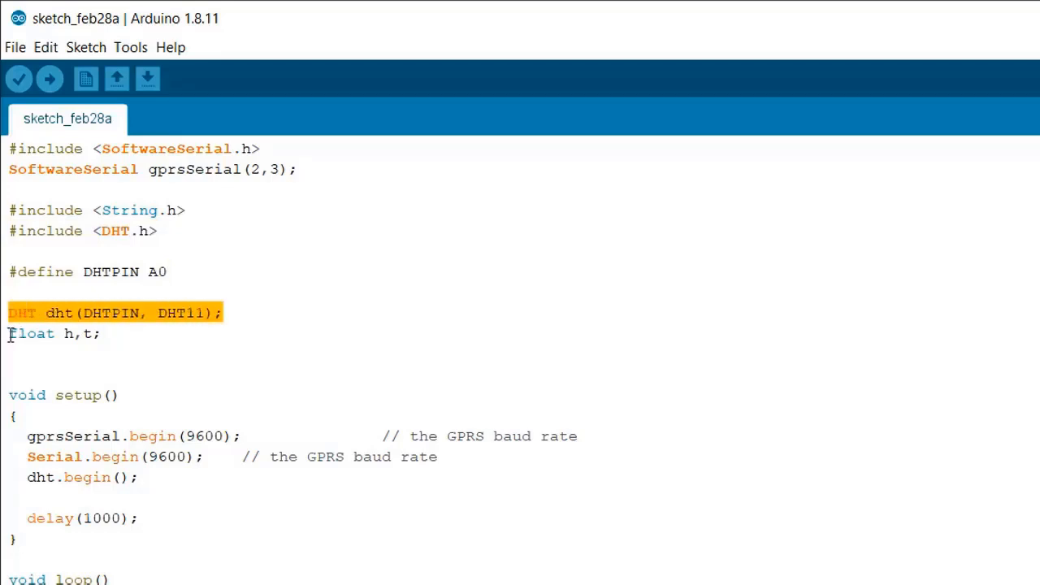
Delete the global float h,t declaration and the blank line left below the DHT object
left_click(10, 333)
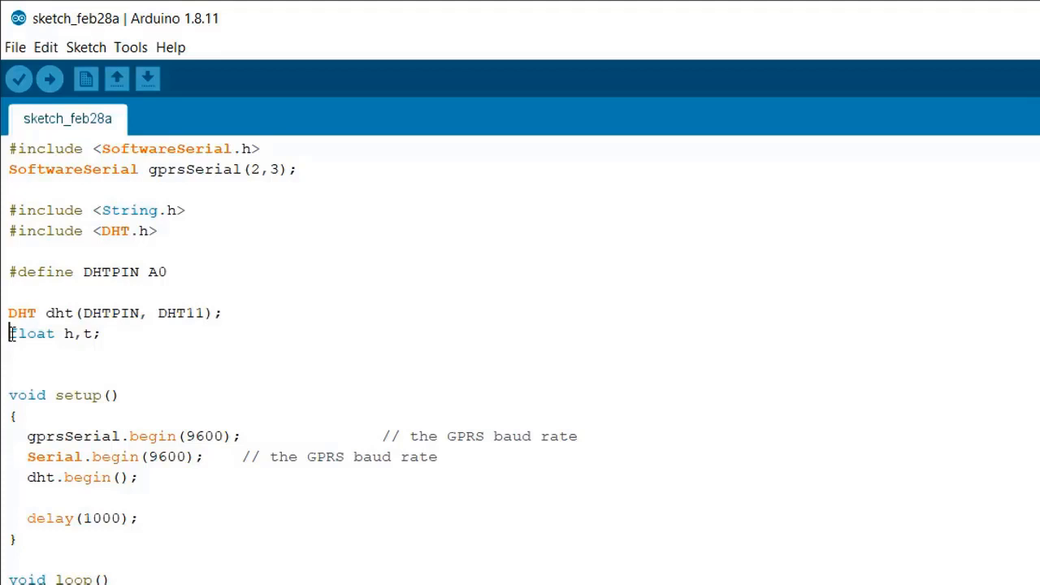
type("//")
left_click_drag(130, 333, 4, 334)
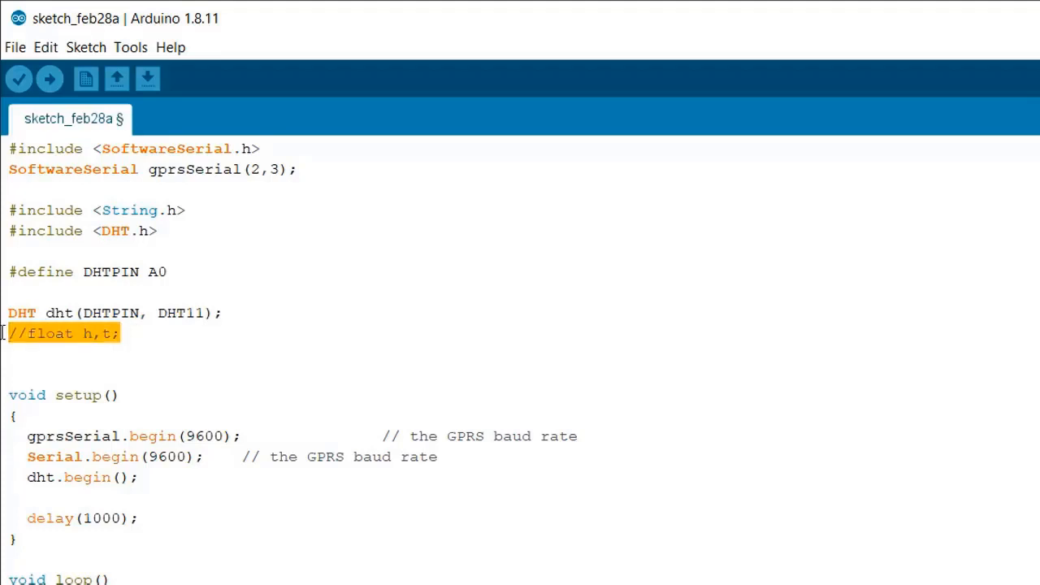
key("BackSpace")
key("BackSpace")
left_click(3, 333)
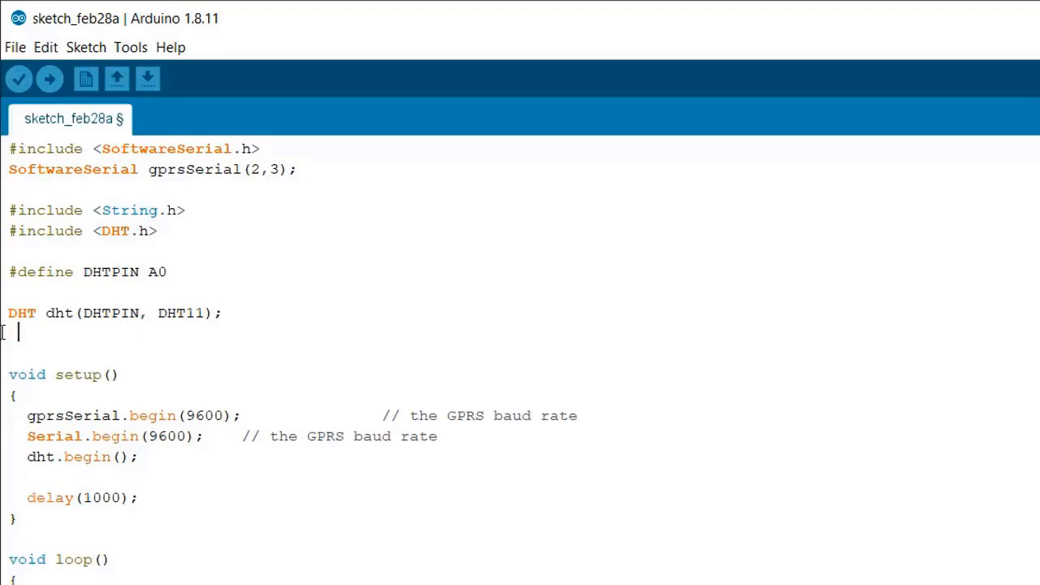
key("BackSpace")
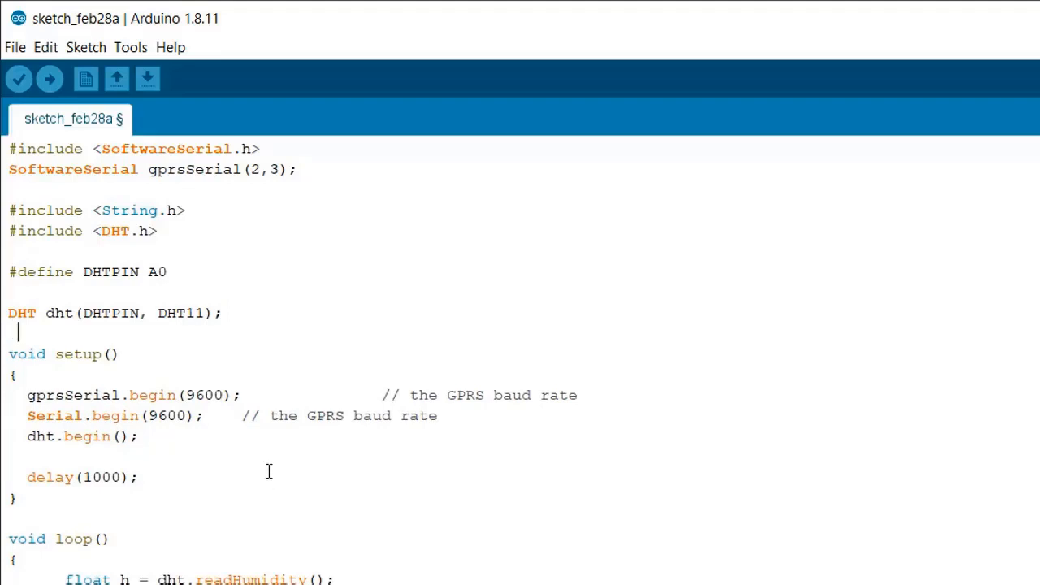
scroll(269, 471, "down", 3)
left_click_drag(27, 333, 581, 333)
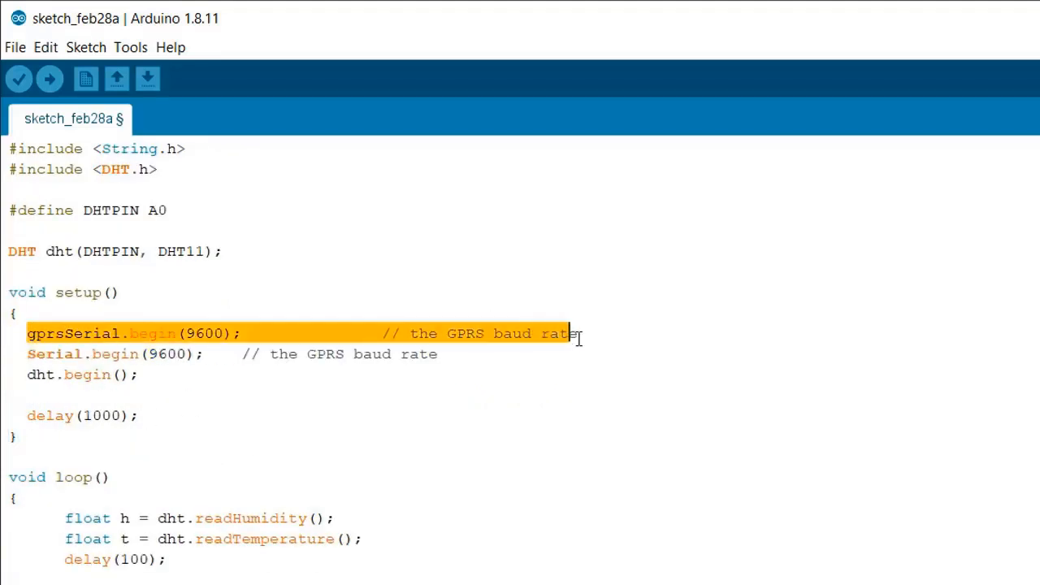
left_click_drag(26, 354, 406, 370)
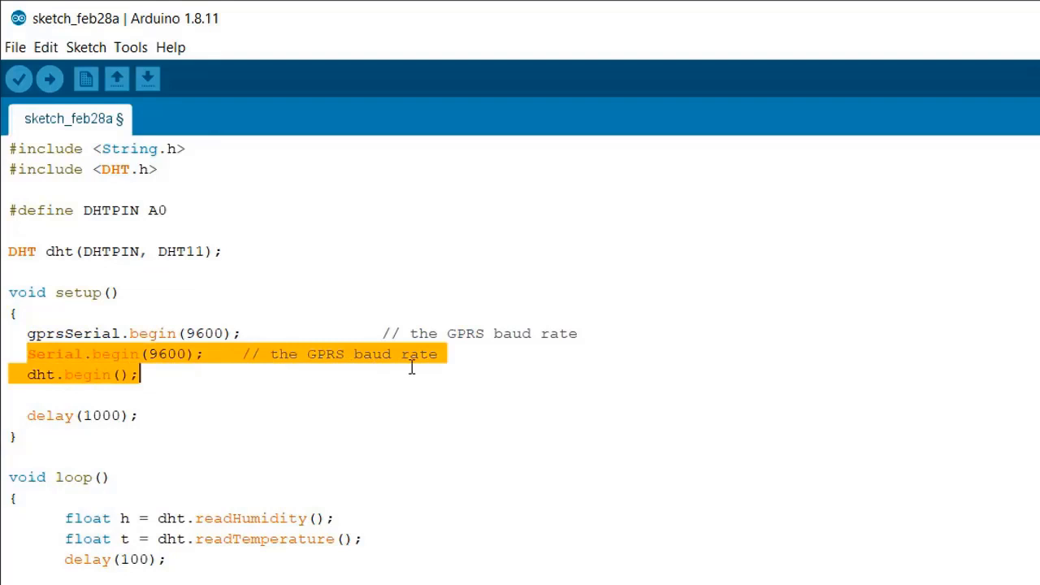
scroll(244, 366, "down", 3)
left_click(61, 331)
left_click_drag(63, 331, 364, 354)
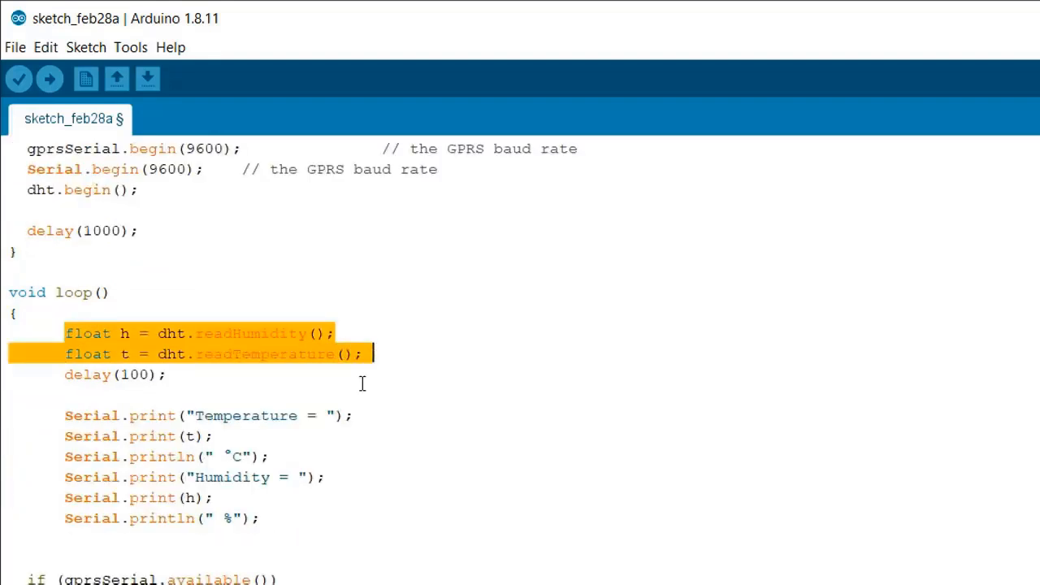
left_click_drag(64, 415, 280, 519)
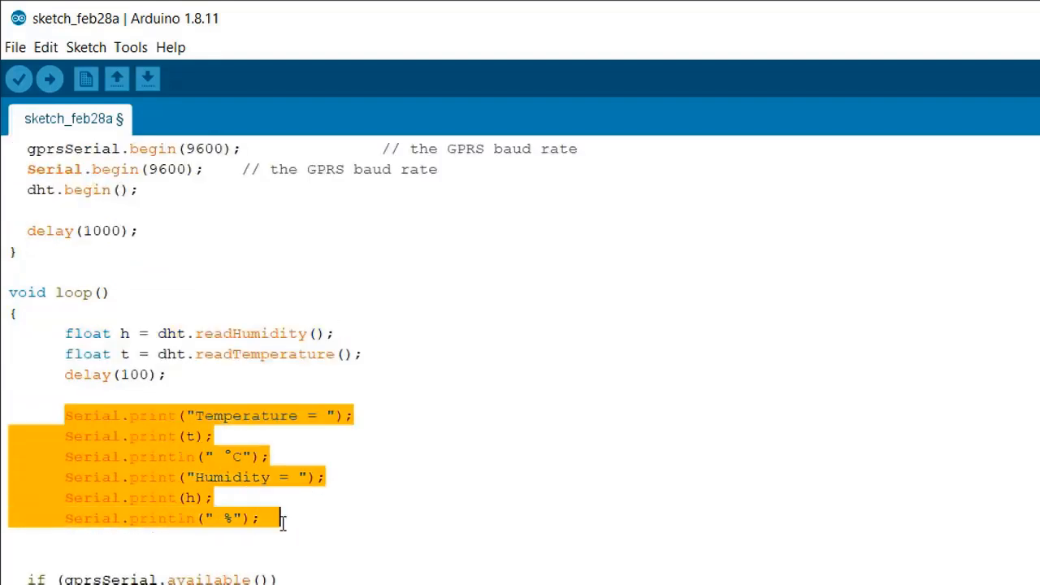
scroll(375, 511, "down", 2)
scroll(374, 511, "down", 2)
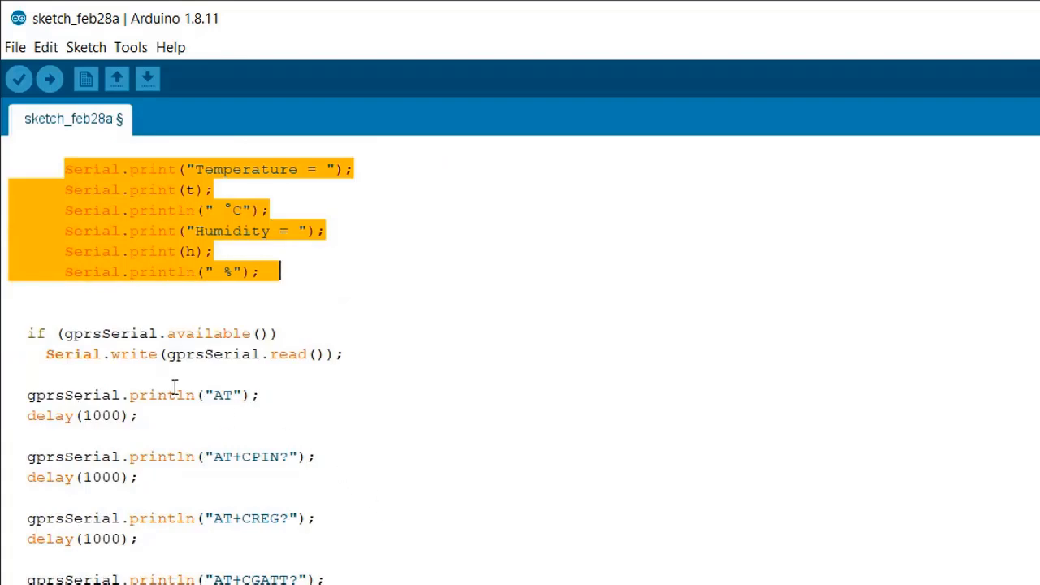
left_click_drag(28, 332, 342, 352)
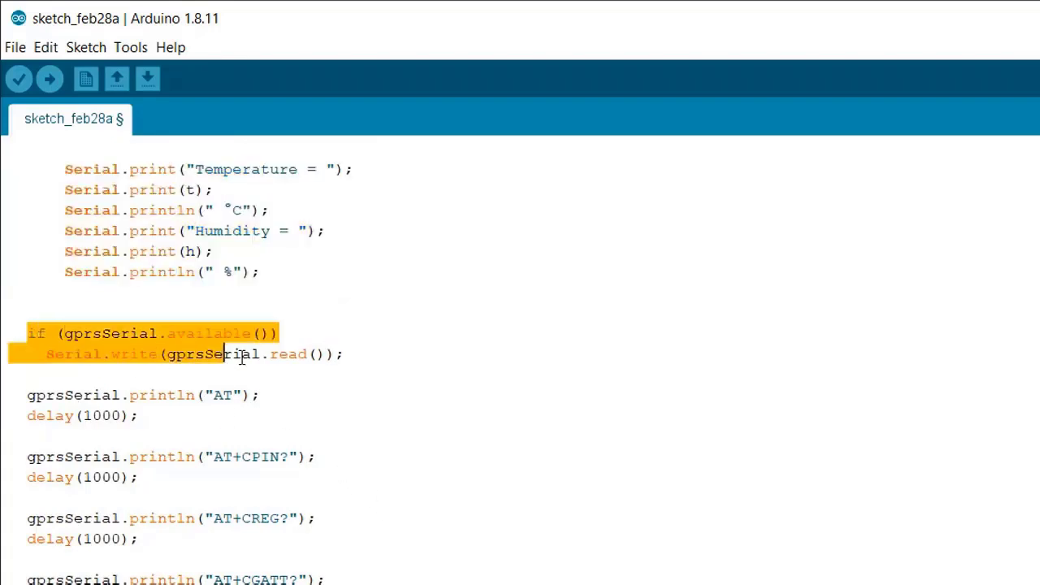
left_click(339, 352)
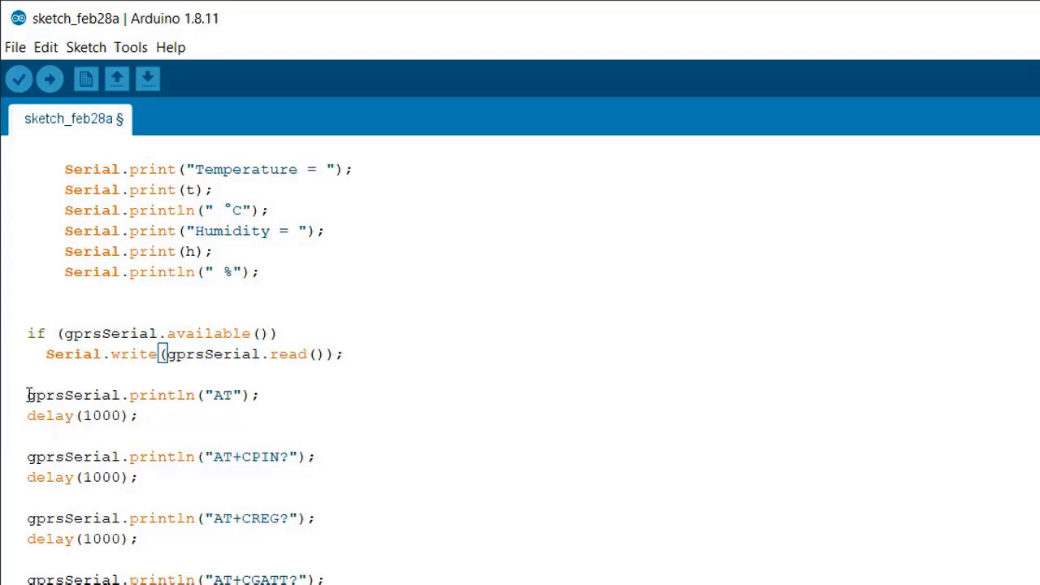
left_click_drag(27, 395, 202, 410)
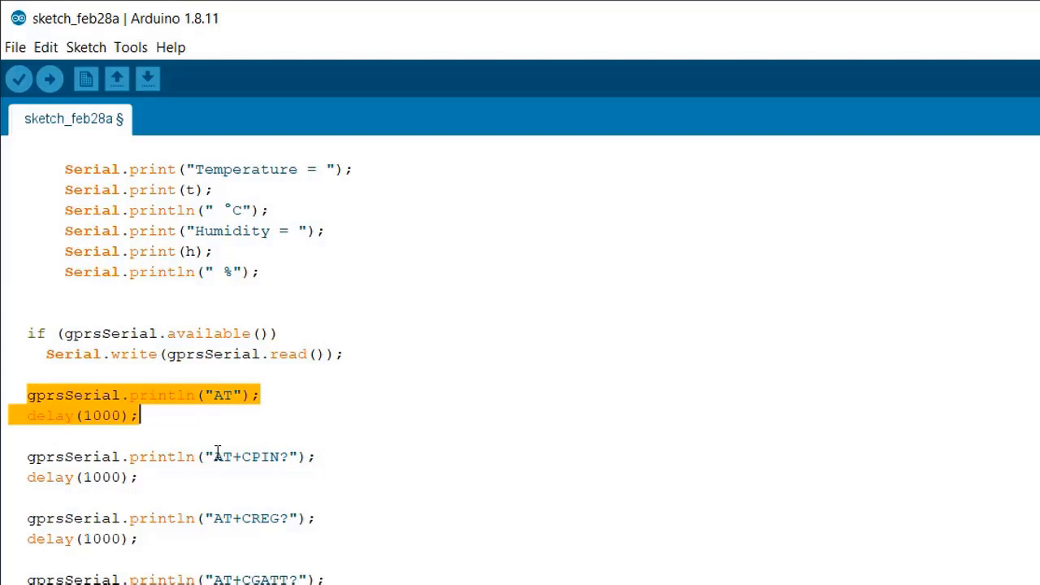
left_click_drag(214, 456, 289, 456)
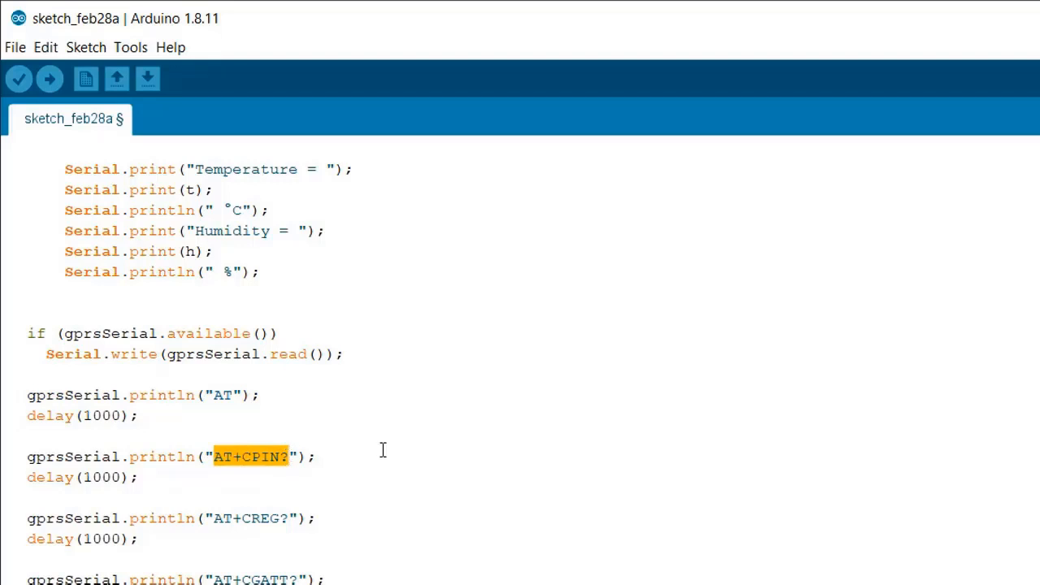
scroll(383, 450, "down", 1)
scroll(382, 450, "down", 1)
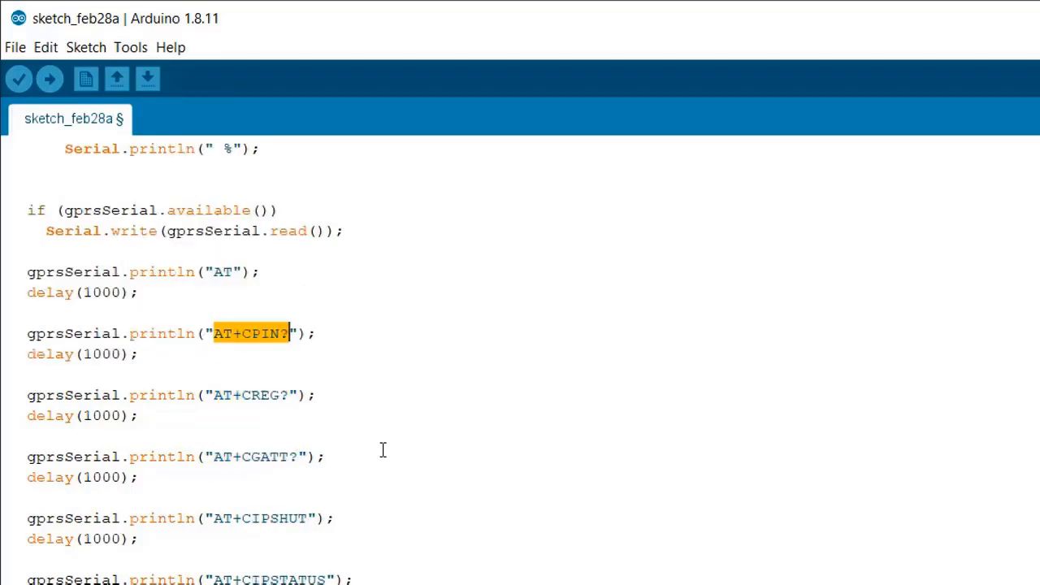
scroll(383, 450, "down", 1)
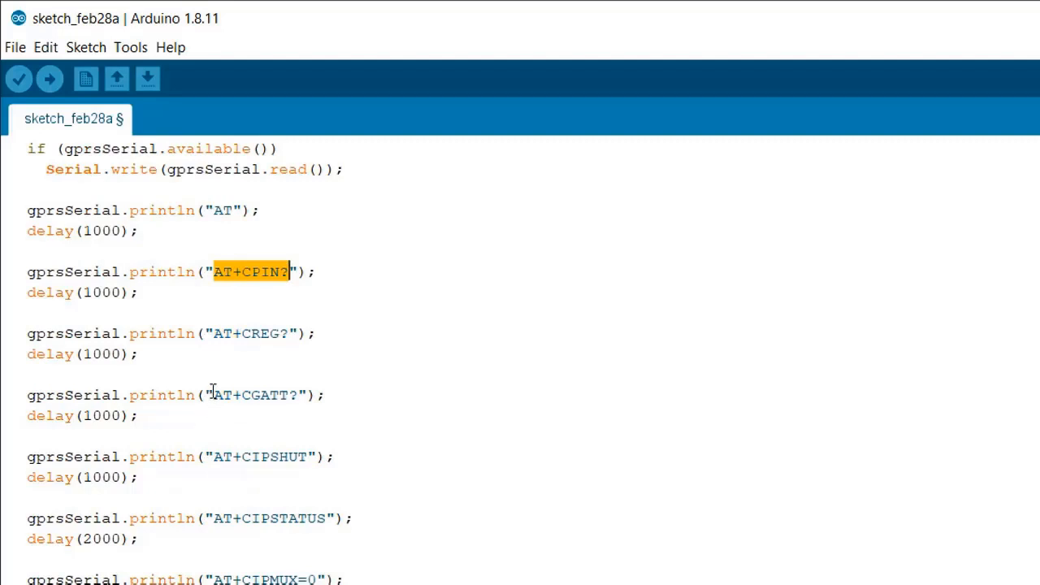
left_click_drag(212, 394, 301, 395)
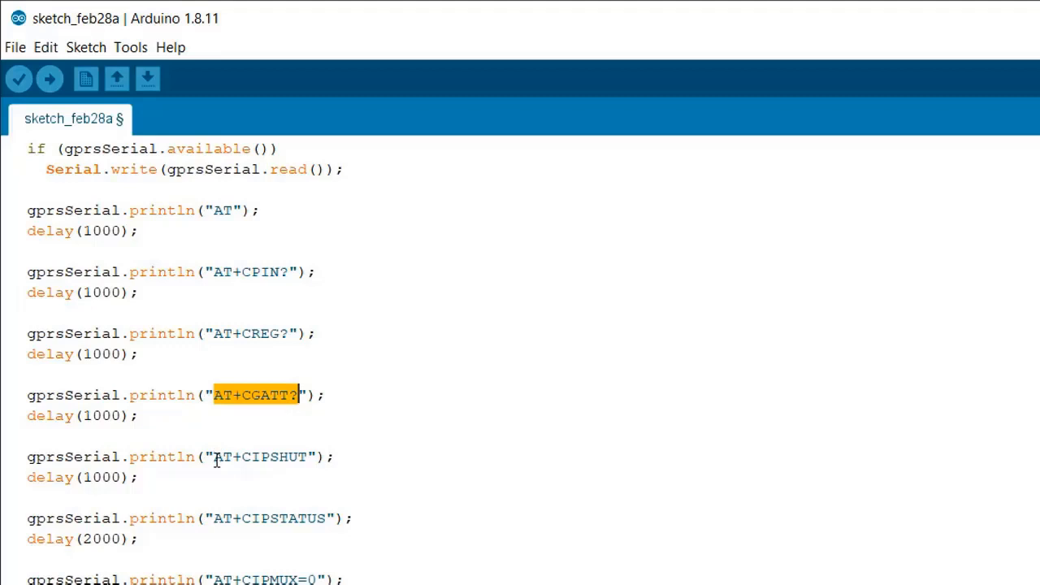
left_click_drag(215, 457, 311, 456)
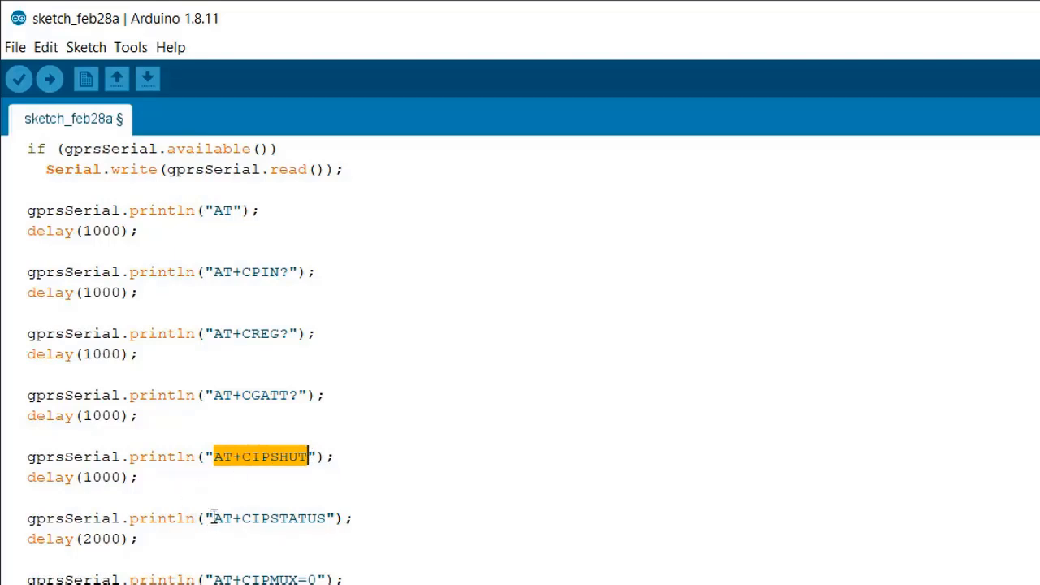
left_click_drag(214, 518, 329, 517)
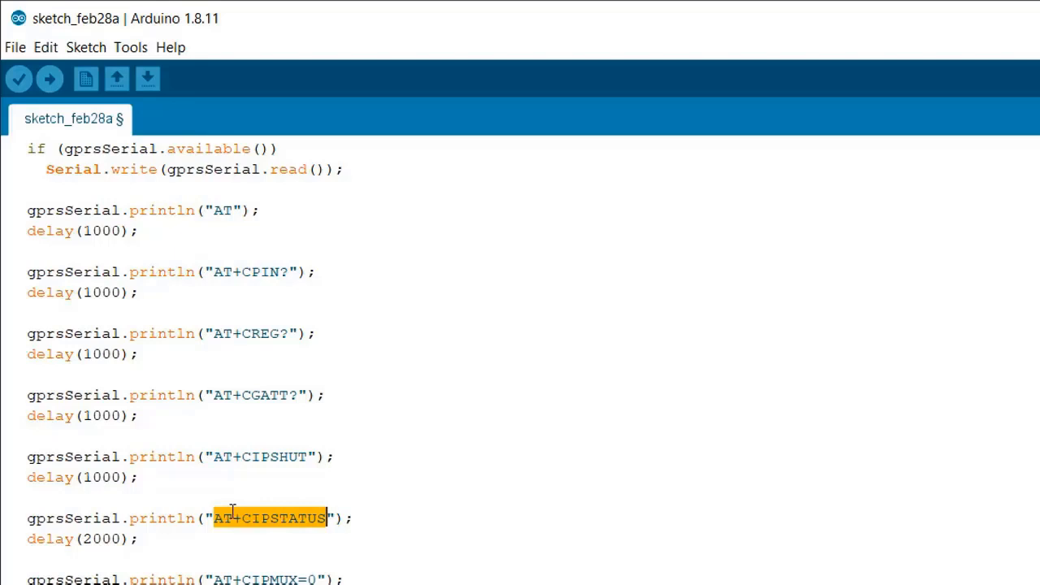
scroll(233, 512, "down", 2)
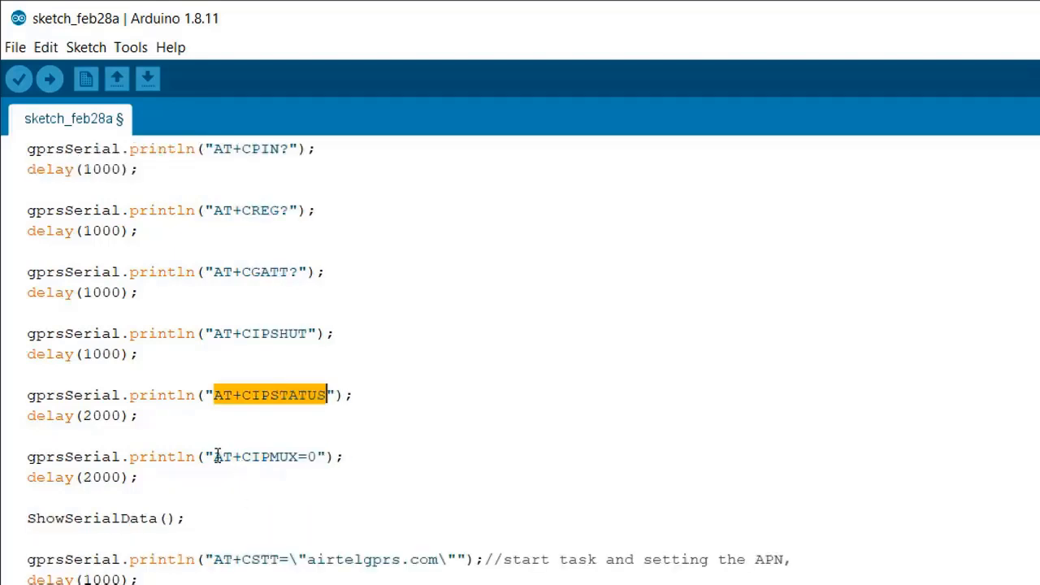
left_click_drag(215, 456, 320, 457)
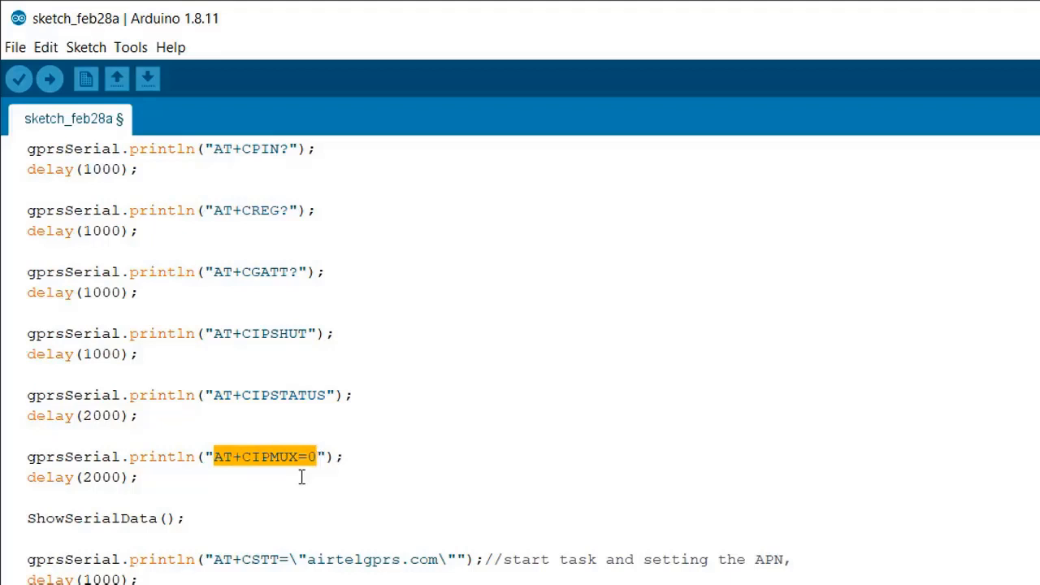
scroll(301, 477, "down", 1)
scroll(301, 477, "down", 1)
scroll(301, 477, "down", 1)
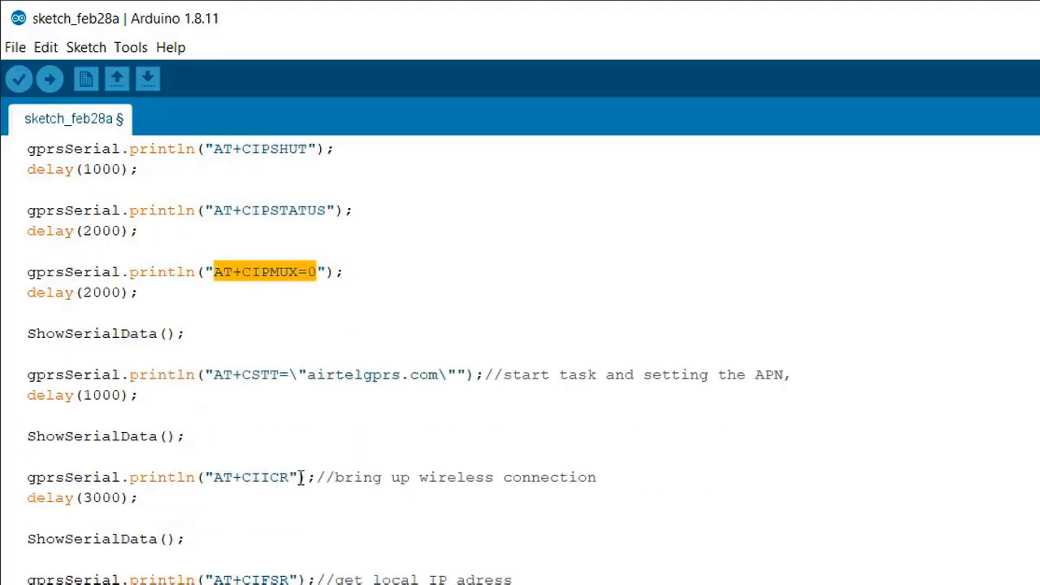
left_click_drag(215, 374, 279, 375)
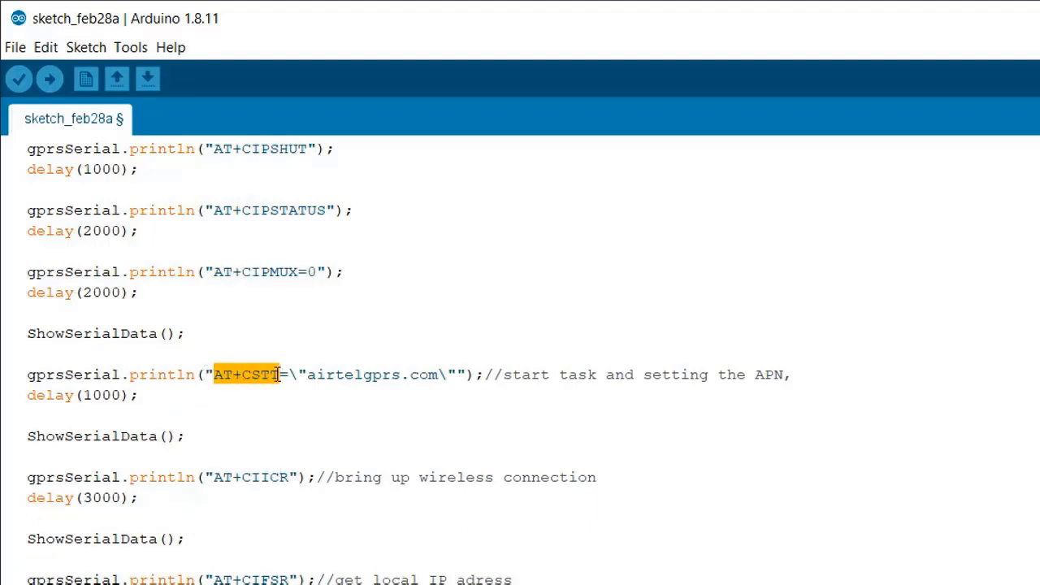
left_click(754, 390)
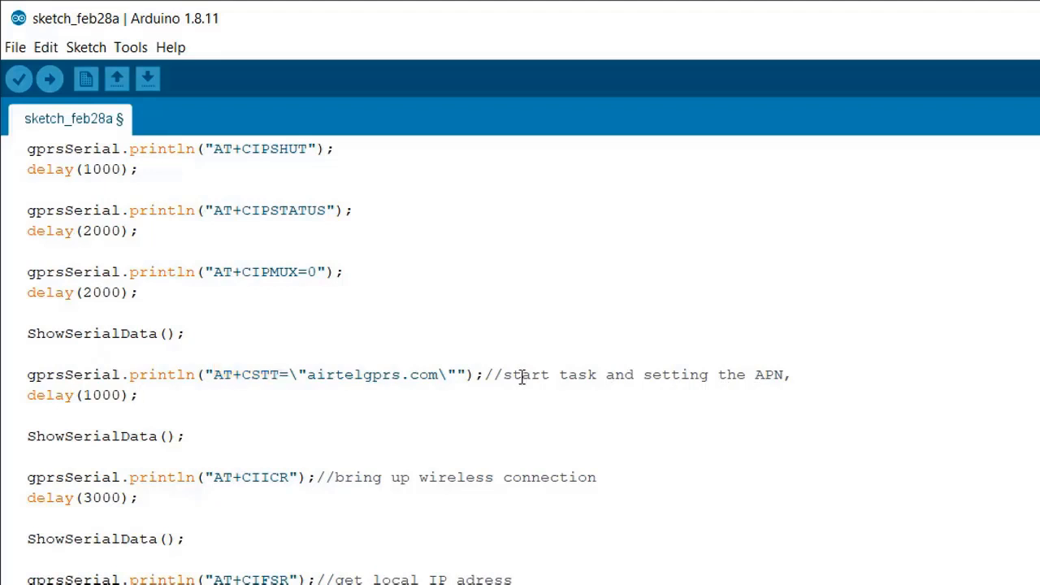
left_click_drag(505, 375, 840, 376)
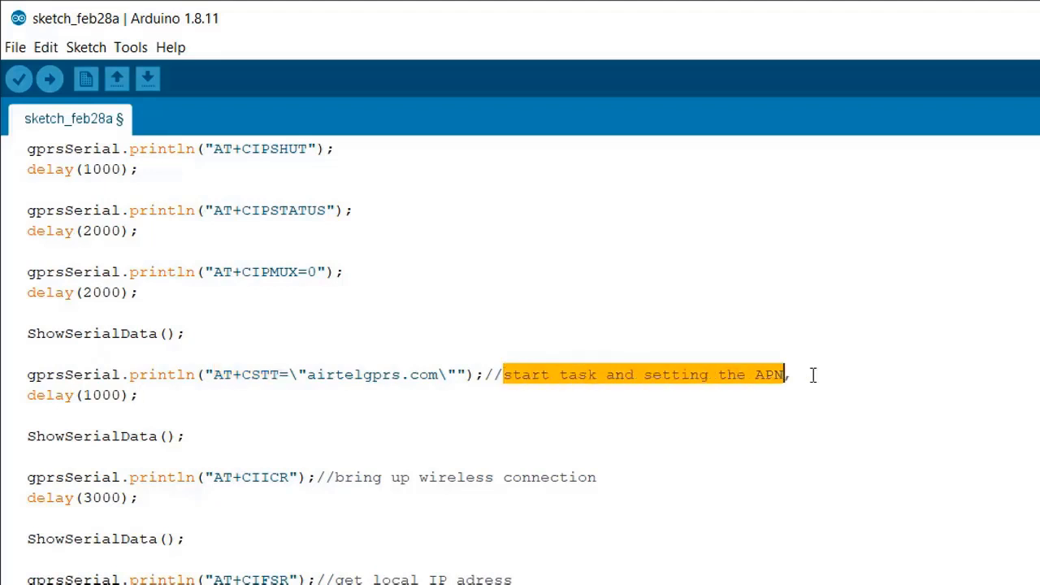
left_click(520, 441)
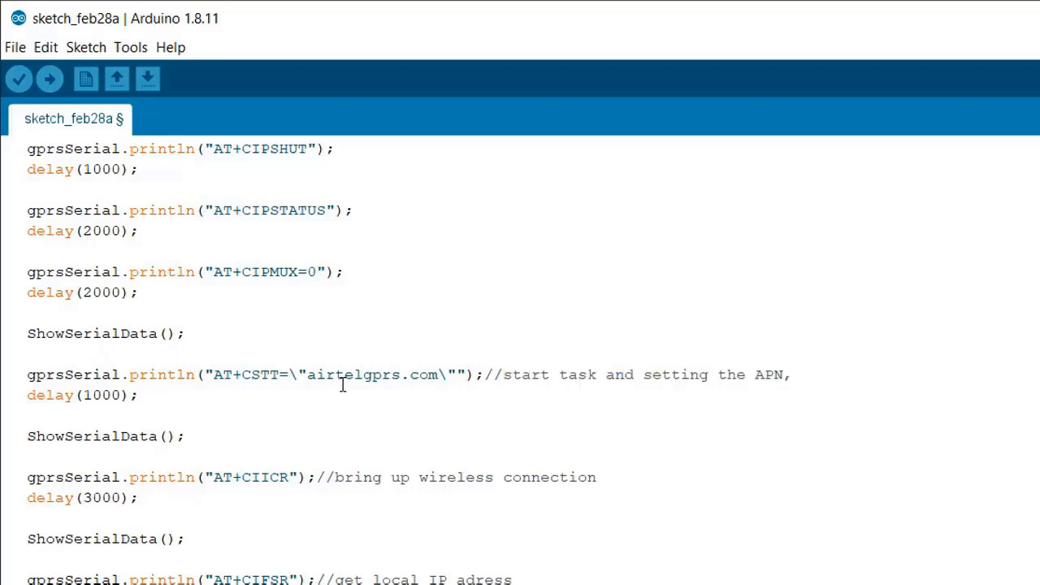
left_click_drag(307, 375, 449, 375)
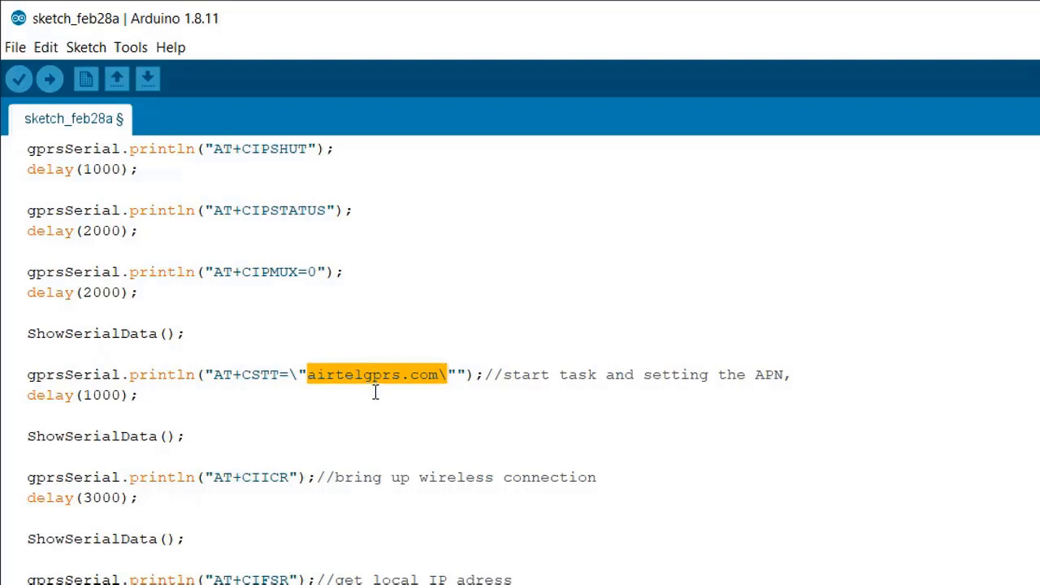
left_click(375, 393)
scroll(211, 423, "down", 2)
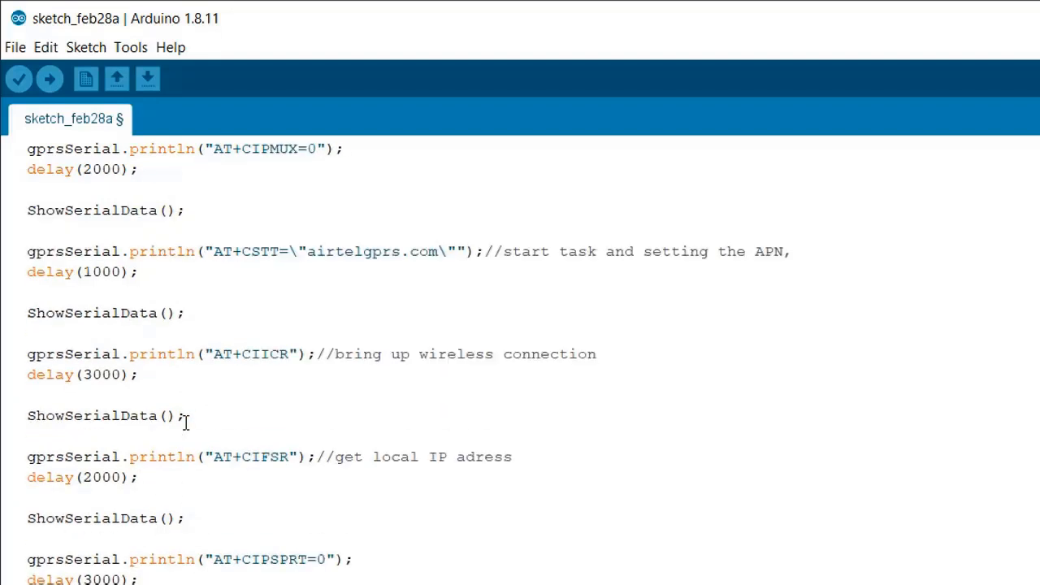
left_click_drag(28, 312, 177, 314)
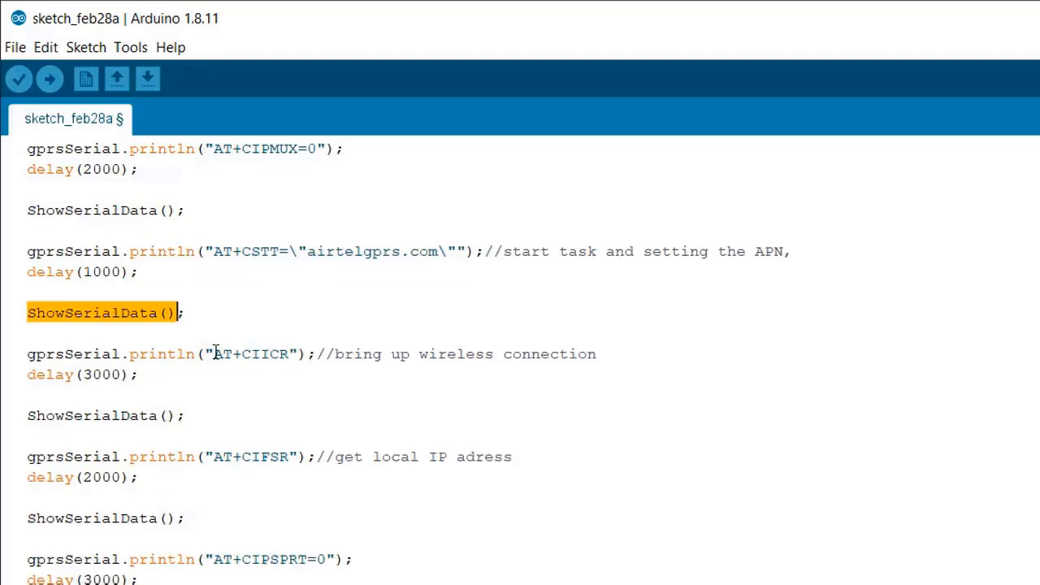
left_click_drag(214, 354, 289, 355)
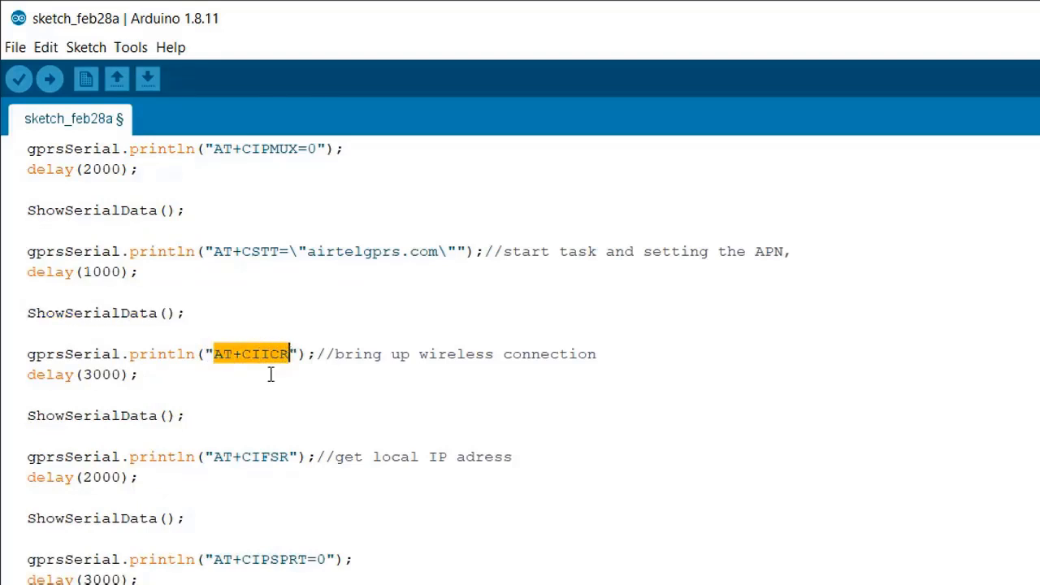
scroll(226, 398, "down", 2)
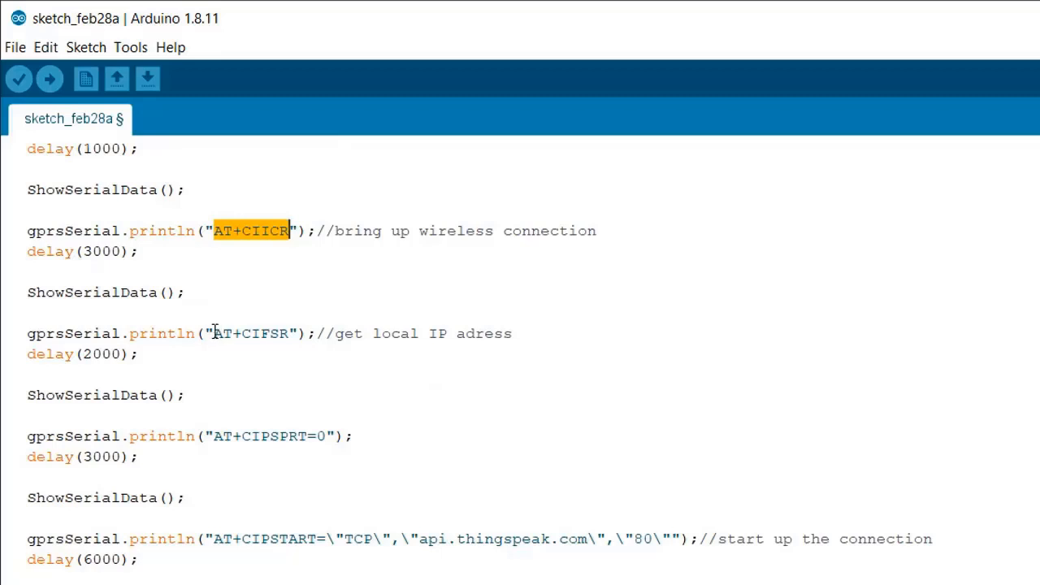
left_click_drag(214, 333, 281, 333)
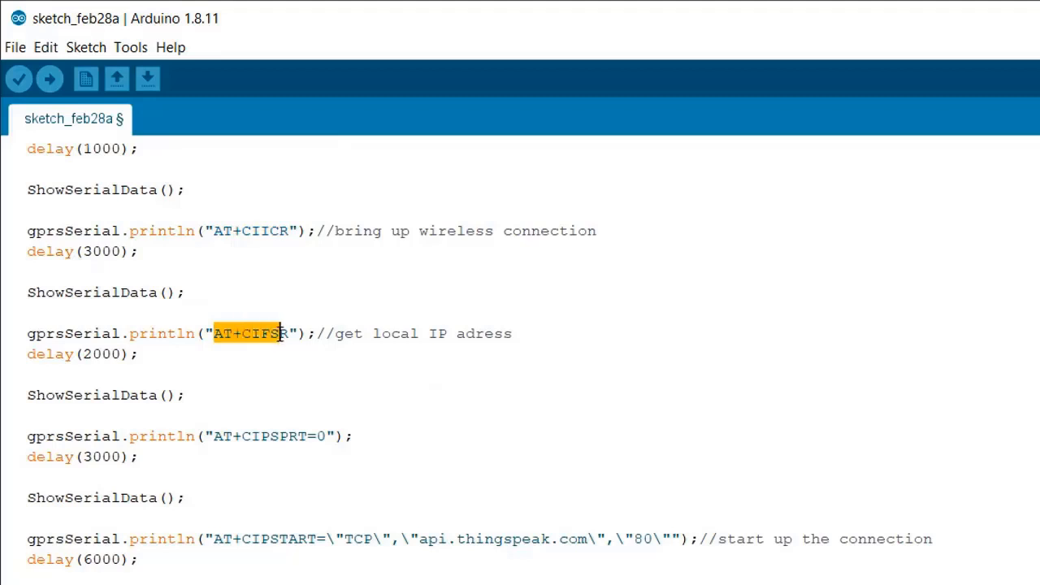
left_click_drag(285, 333, 291, 333)
left_click_drag(213, 436, 326, 436)
scroll(272, 448, "down", 5)
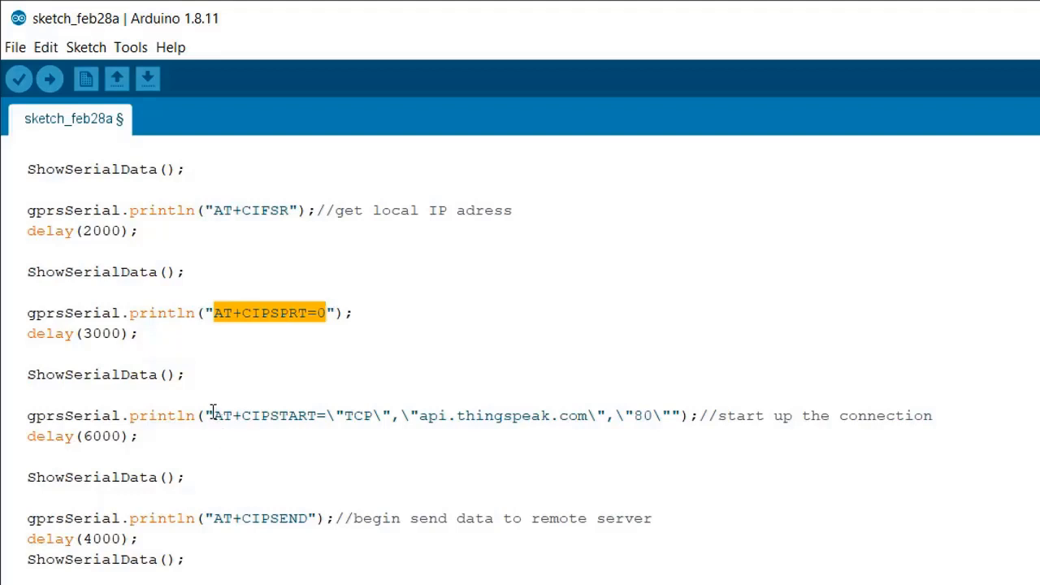
left_click_drag(214, 415, 395, 415)
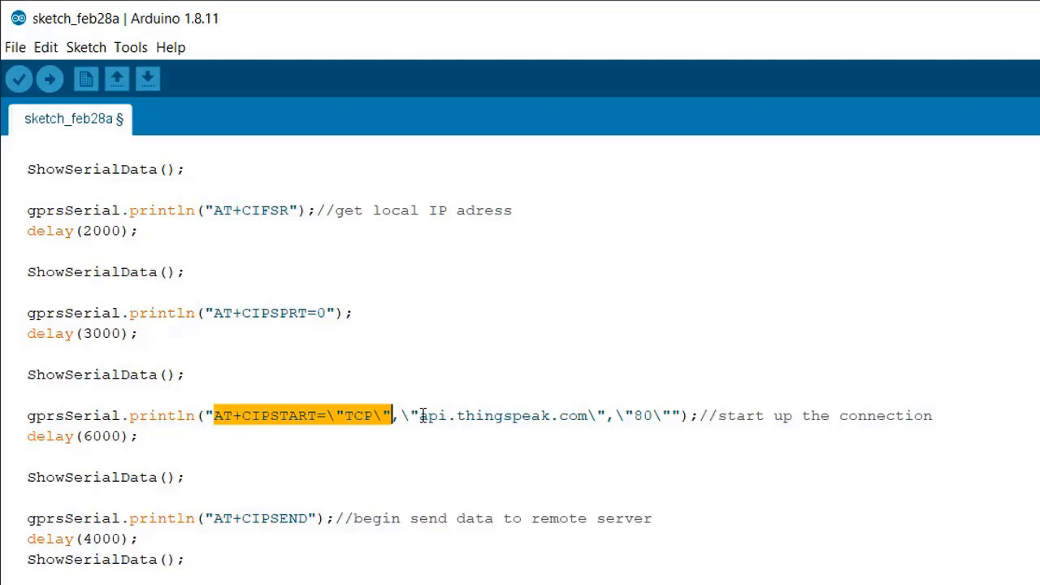
left_click_drag(419, 415, 598, 415)
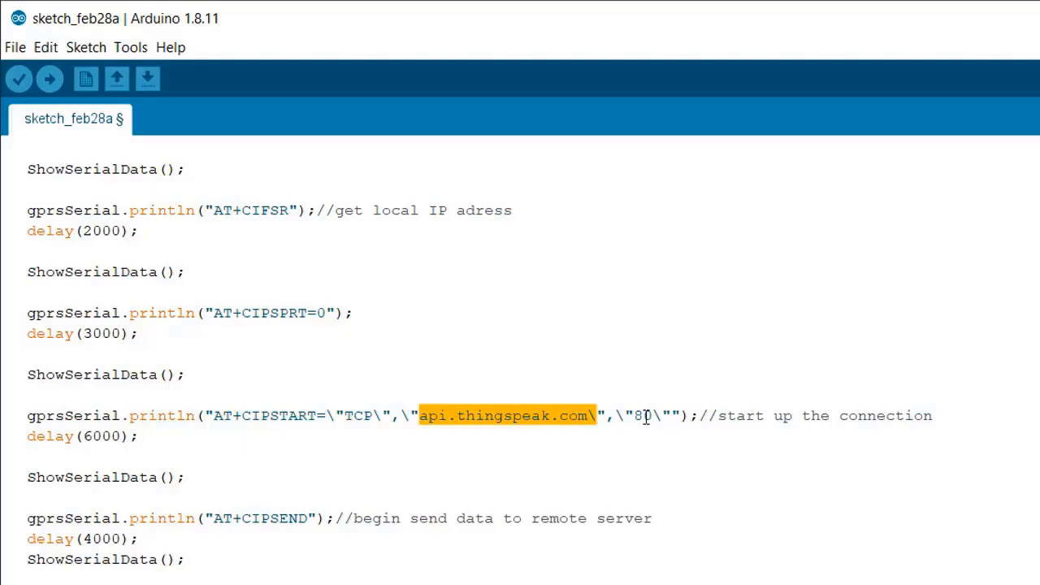
left_click_drag(634, 415, 663, 416)
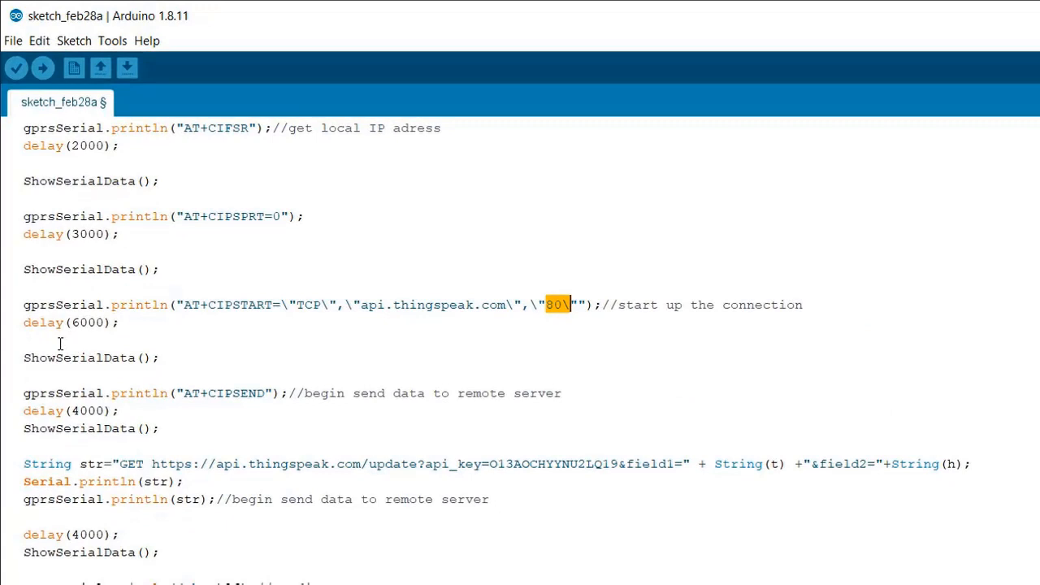
scroll(60, 344, "down", 1)
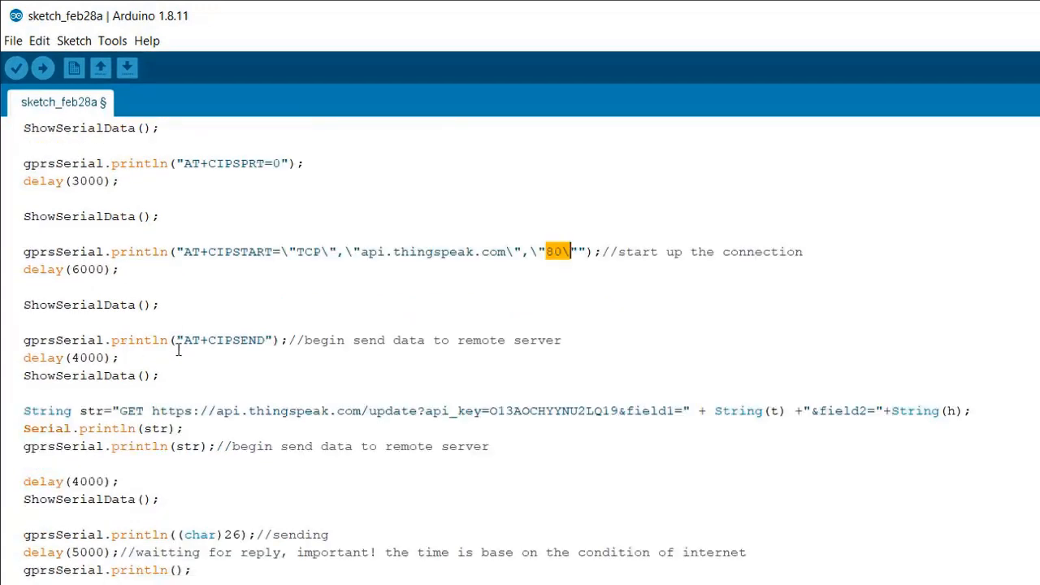
left_click_drag(185, 341, 264, 345)
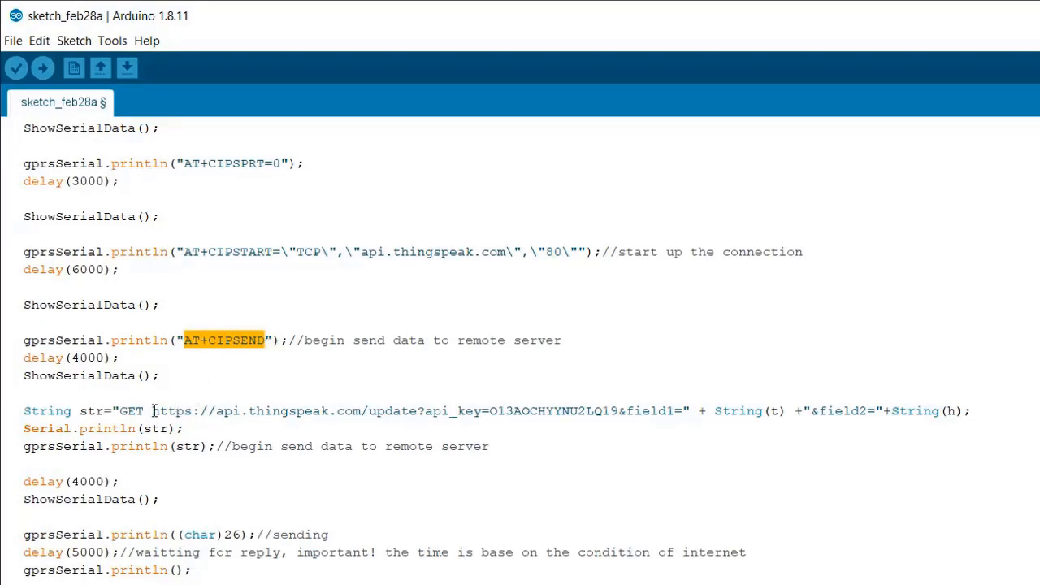
left_click_drag(121, 411, 963, 411)
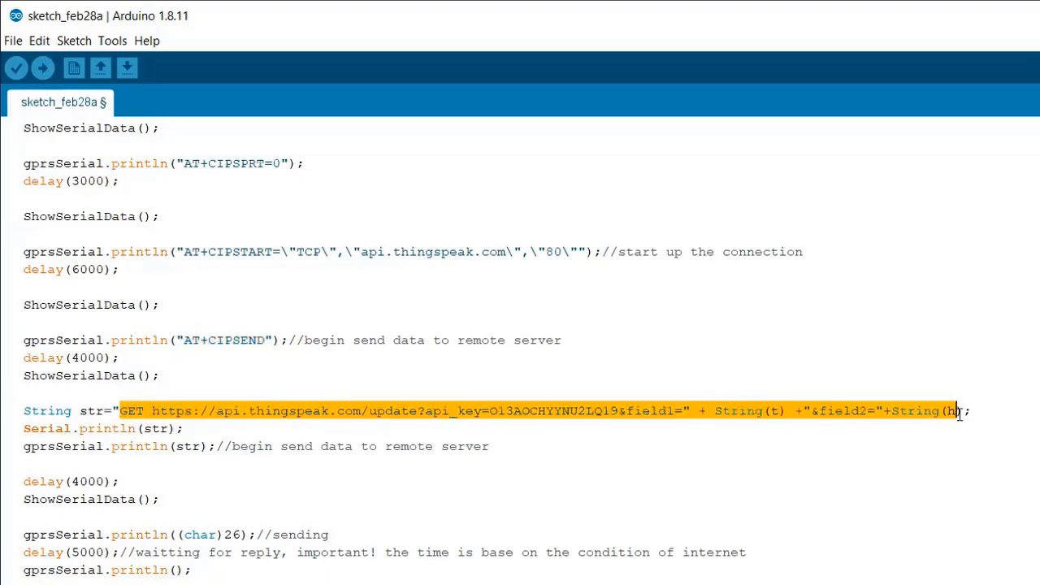
left_click(683, 456)
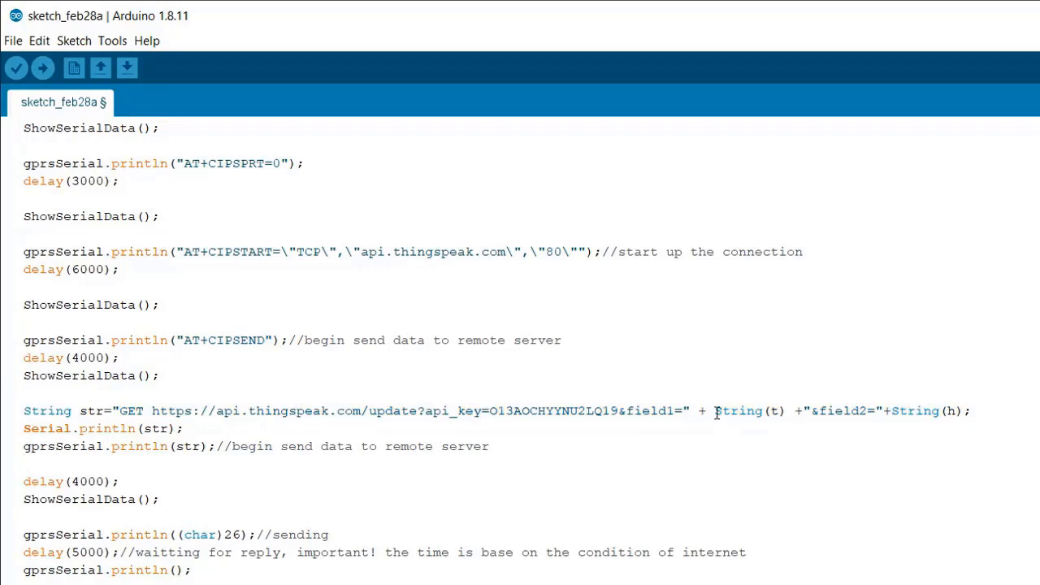
left_click_drag(715, 410, 787, 410)
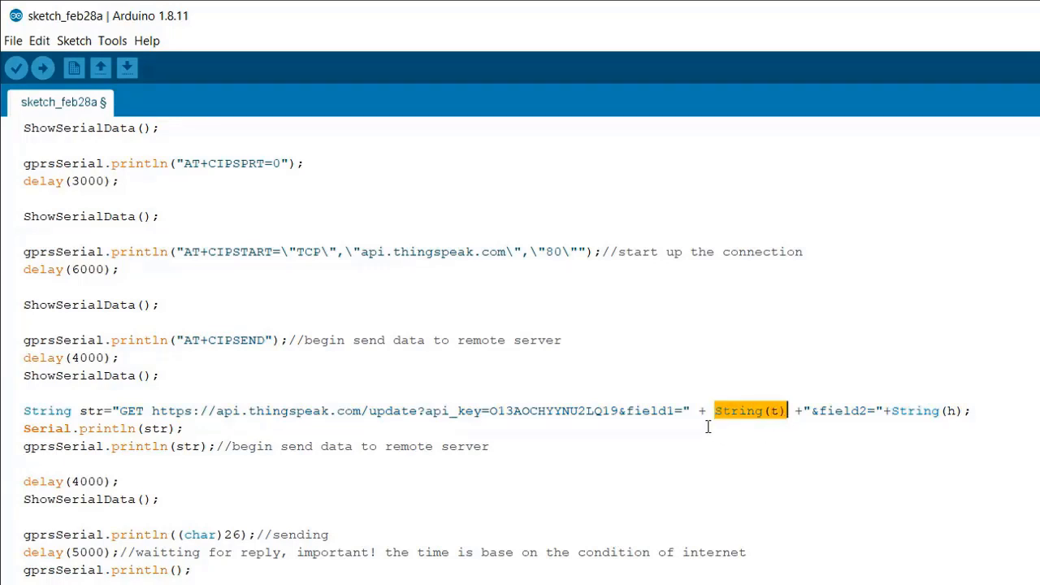
left_click_drag(628, 410, 681, 410)
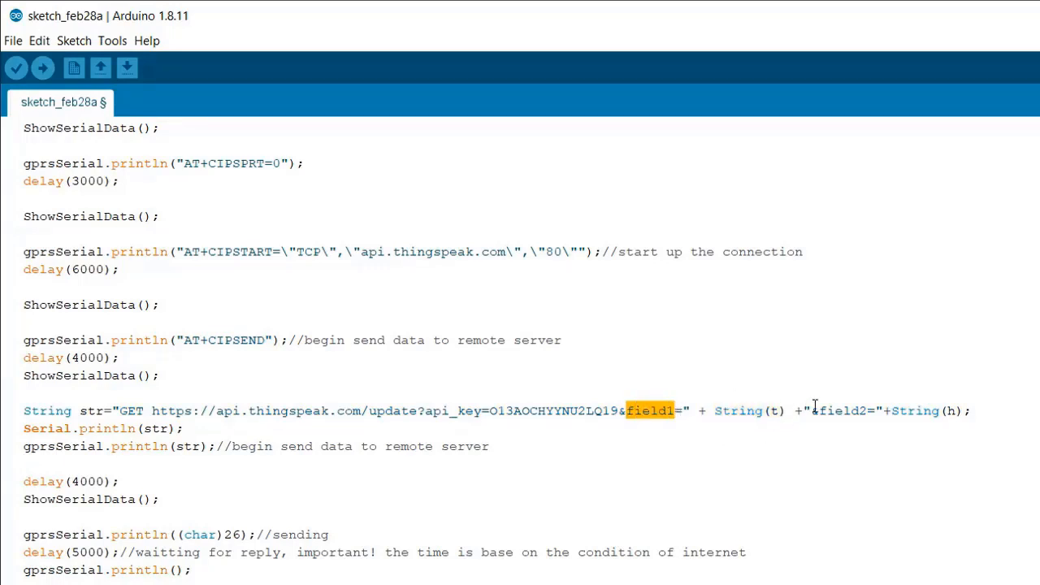
left_click_drag(819, 411, 959, 410)
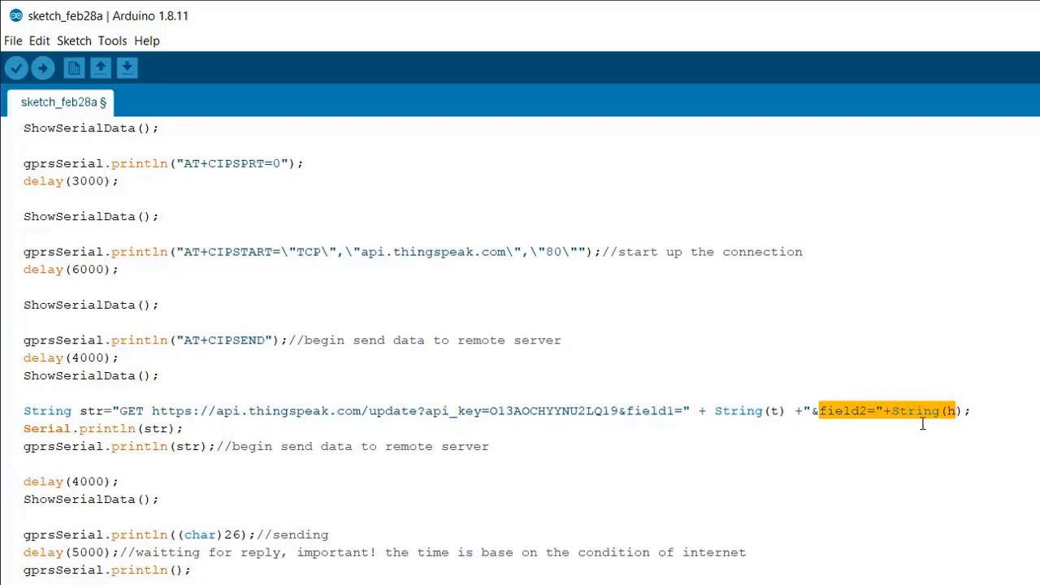
left_click(143, 428)
scroll(143, 429, "down", 2)
left_click_drag(329, 428, 23, 439)
left_click_drag(110, 446, 23, 446)
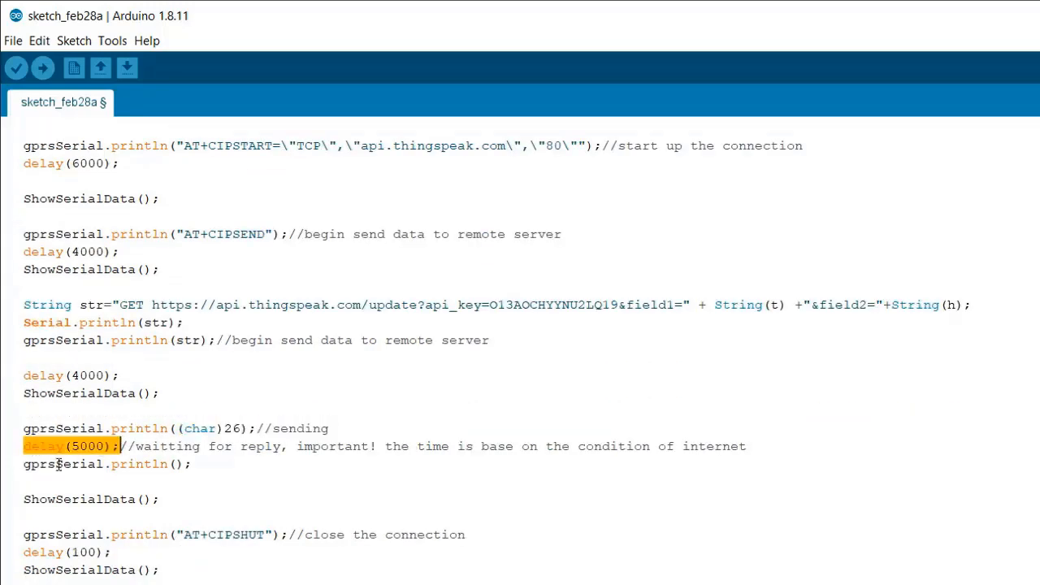
scroll(81, 455, "down", 1)
left_click_drag(159, 486, 23, 486)
left_click_drag(288, 522, 29, 523)
left_click(162, 522)
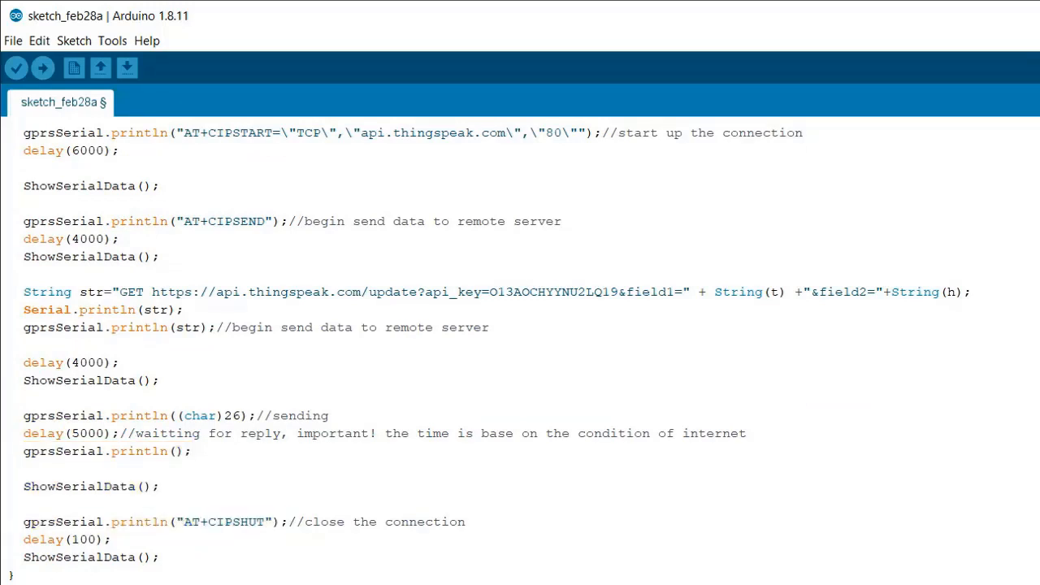
Upload the sketch and show the serial output's GET line with temperature 23.20 and humidity 37.00
key("ctrl+u")
key("ctrl+shift+m")
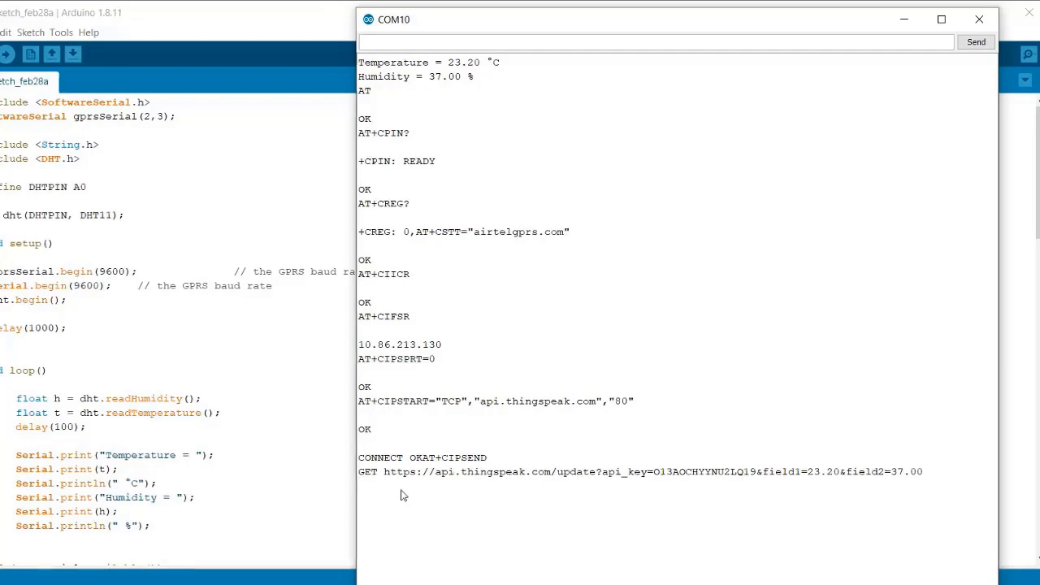
left_click_drag(806, 455, 918, 456)
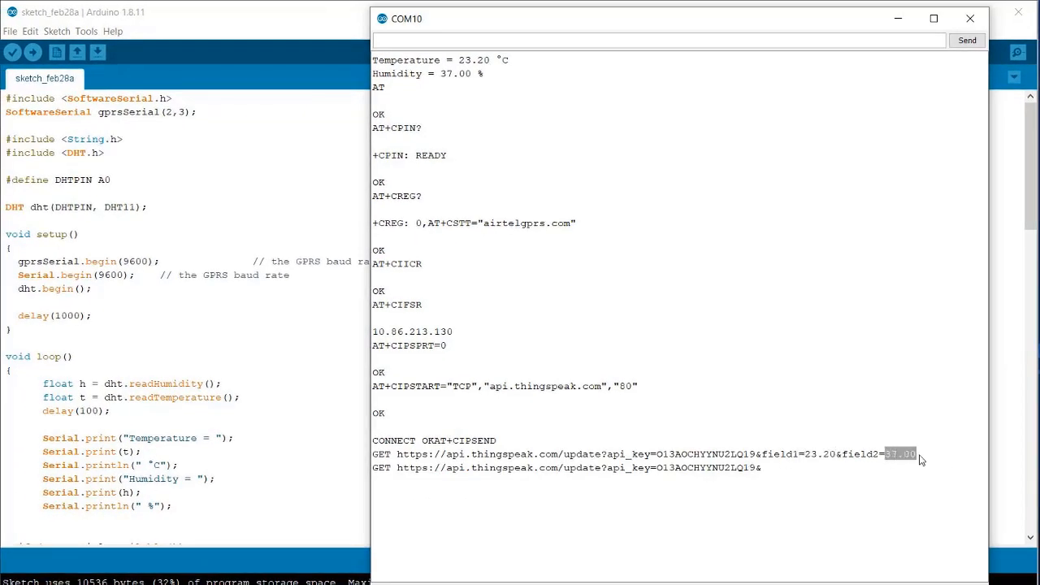
left_click(809, 484)
Compare the ThingSpeak private-view Temperature and Humidity charts with the serial monitor readings
key("alt+Tab")
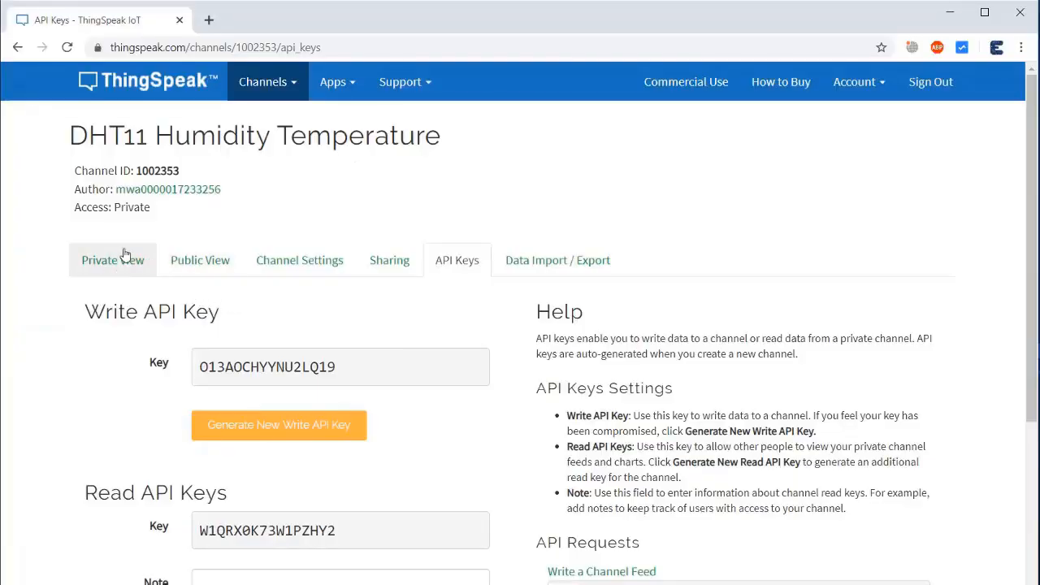
left_click(121, 260)
scroll(464, 276, "down", 3)
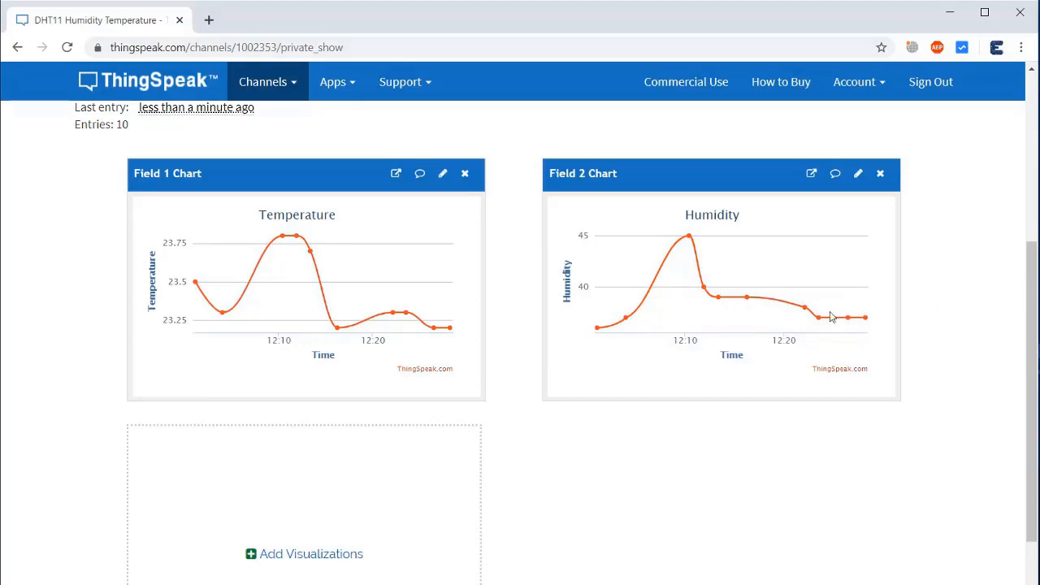
key("alt+Tab")
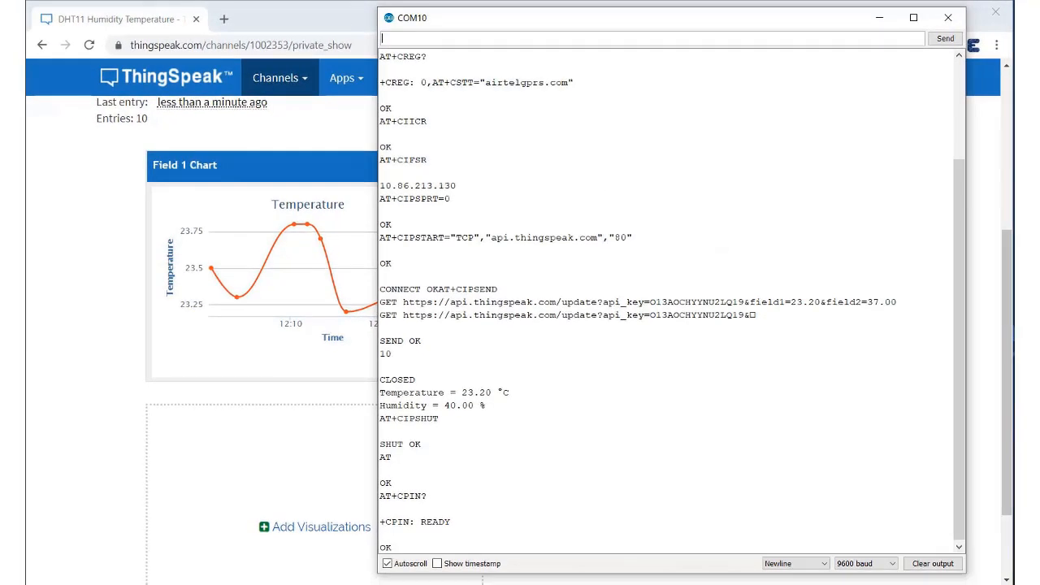
left_click(499, 394)
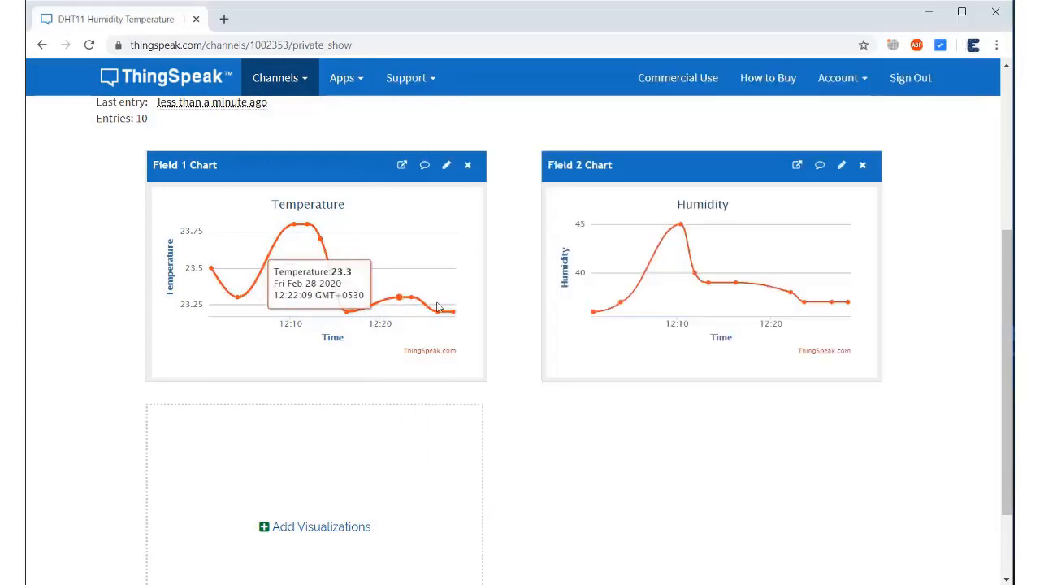
mouse_move(847, 302)
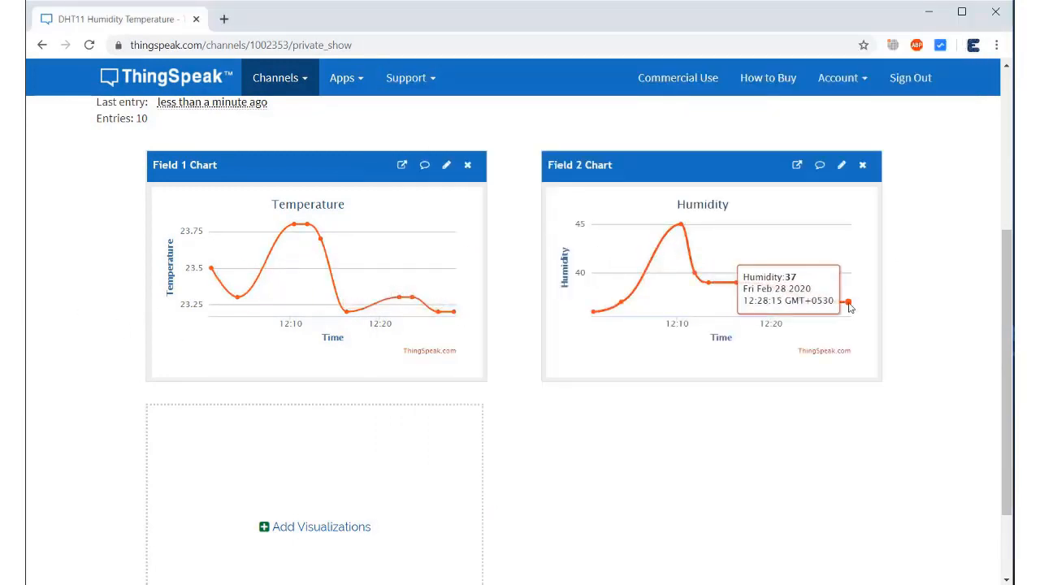
key("alt+Tab")
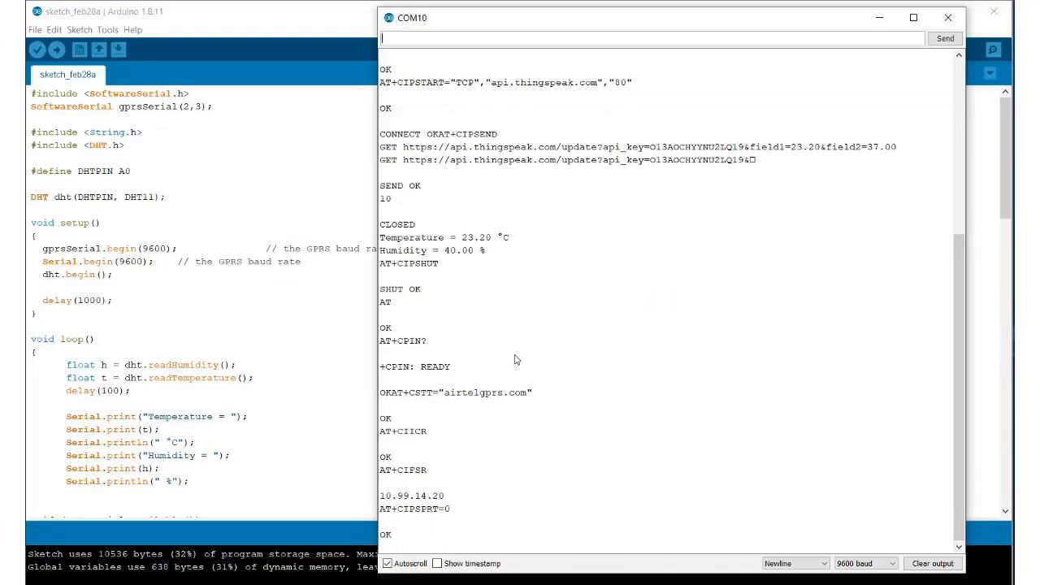